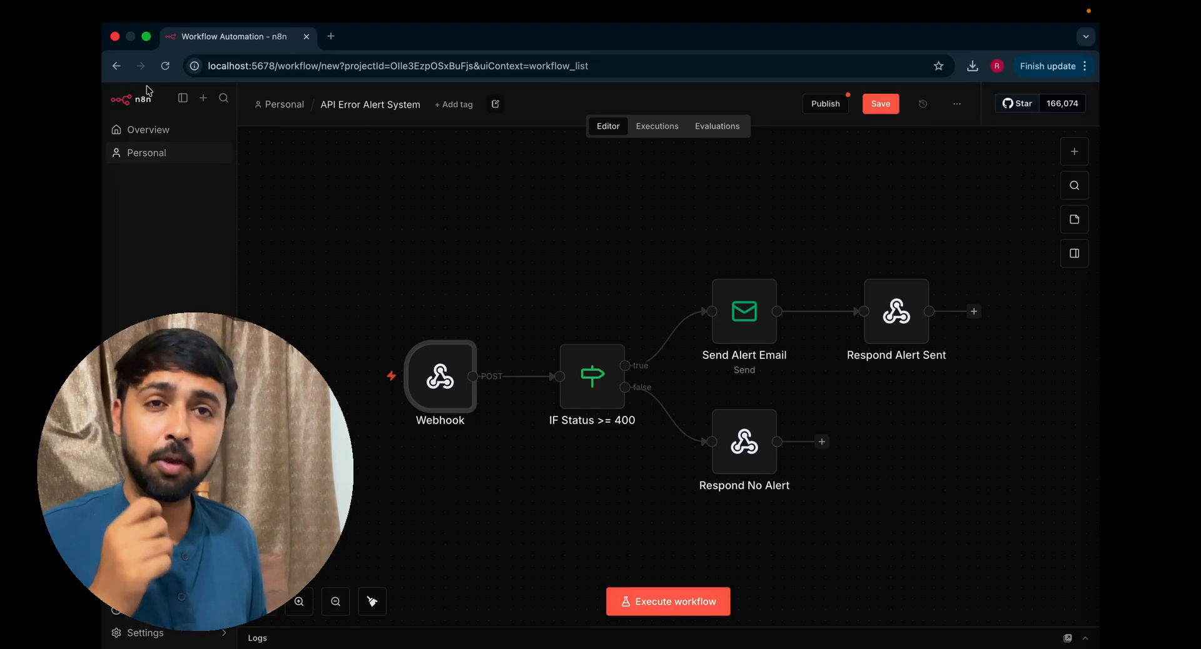
- Review the Webhook node's URL, HTTP method, path, authentication and response settings in the API Error Alert System workflow
{"action": "mouse_move", "coordinate": [399, 361]}
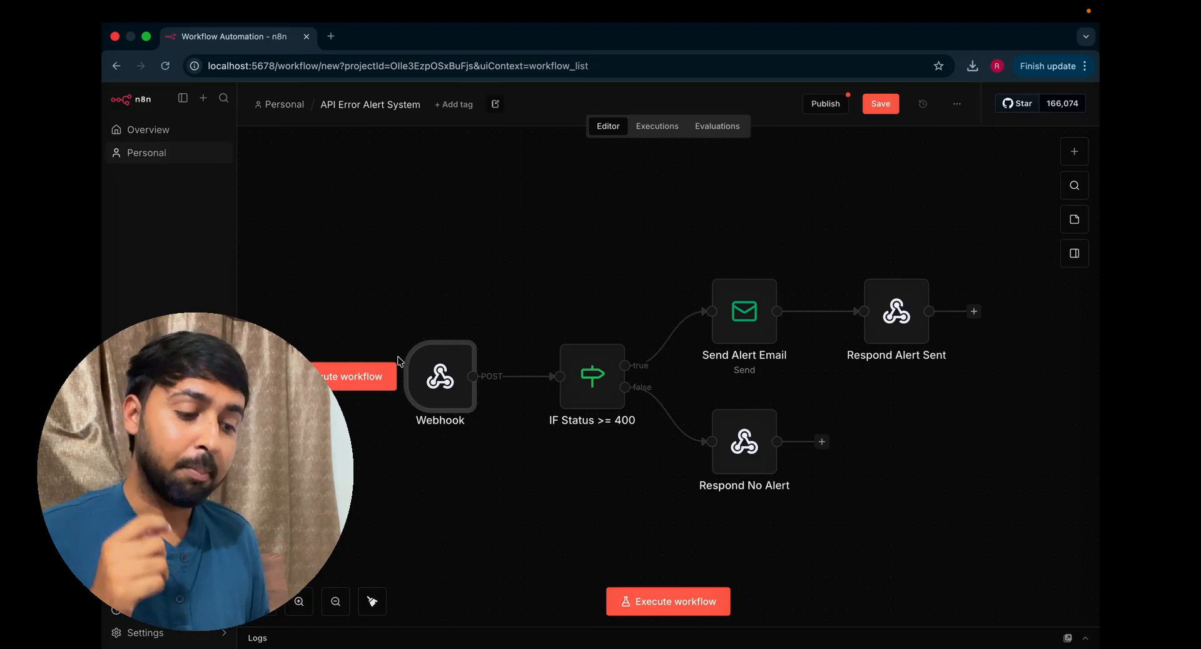
{"action": "double_click", "coordinate": [441, 404]}
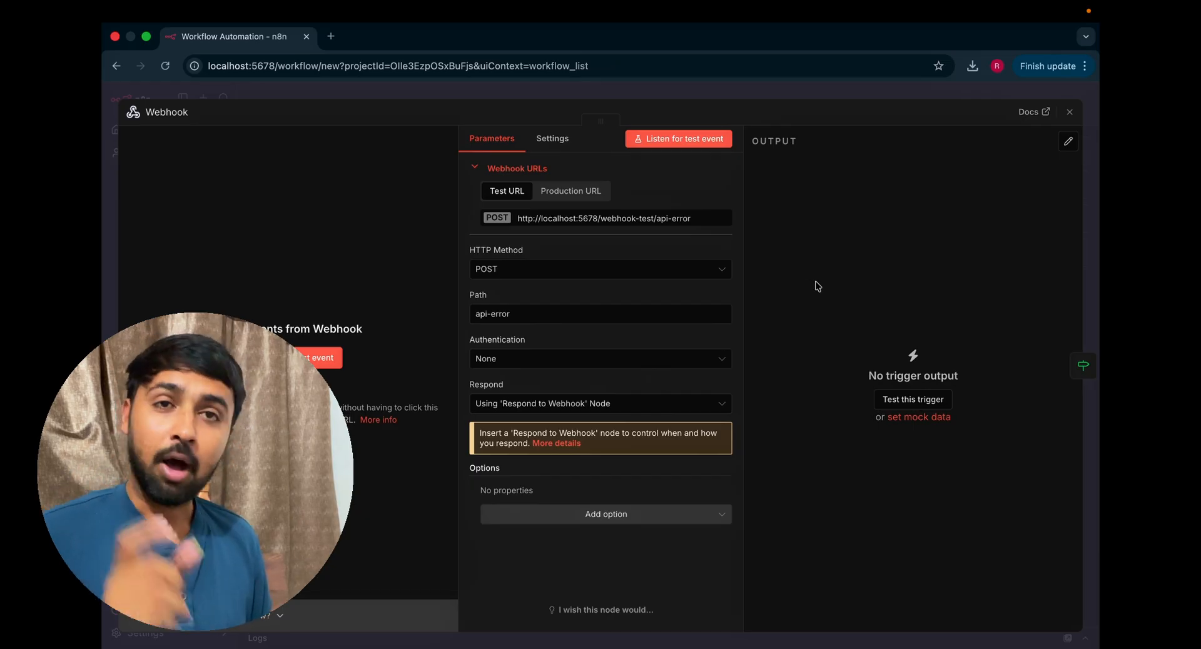
{"action": "left_click", "coordinate": [1070, 112]}
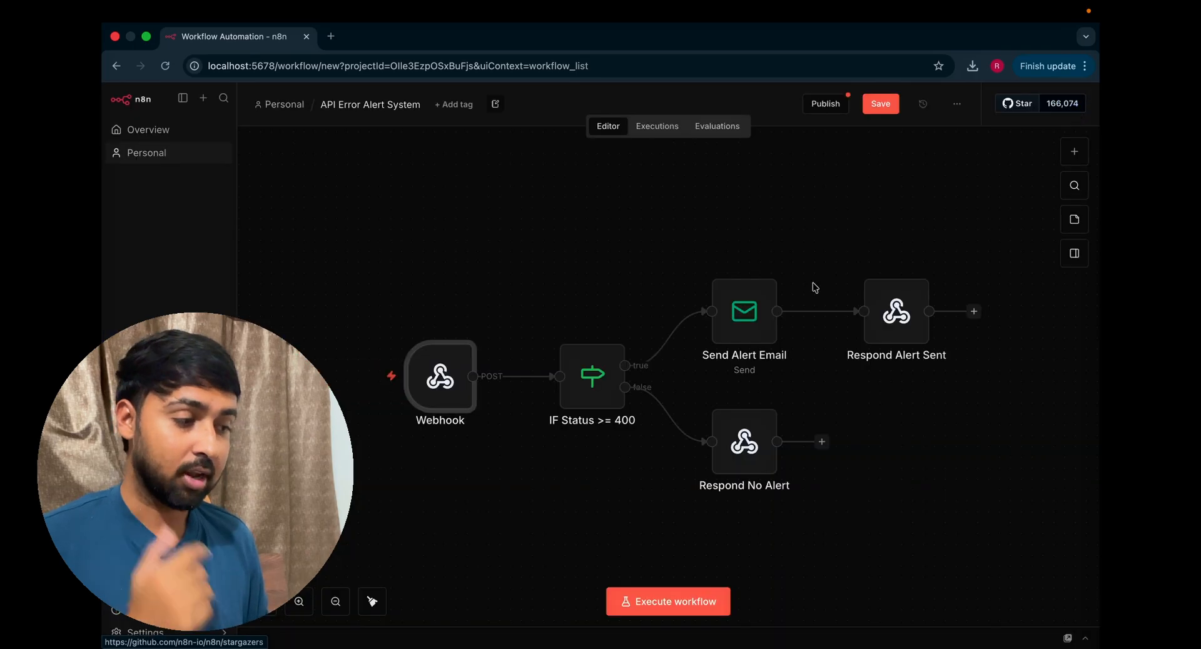
- Rename the IF Status >= 400 node as IF Status != 200 and review its condition
{"action": "double_click", "coordinate": [608, 373]}
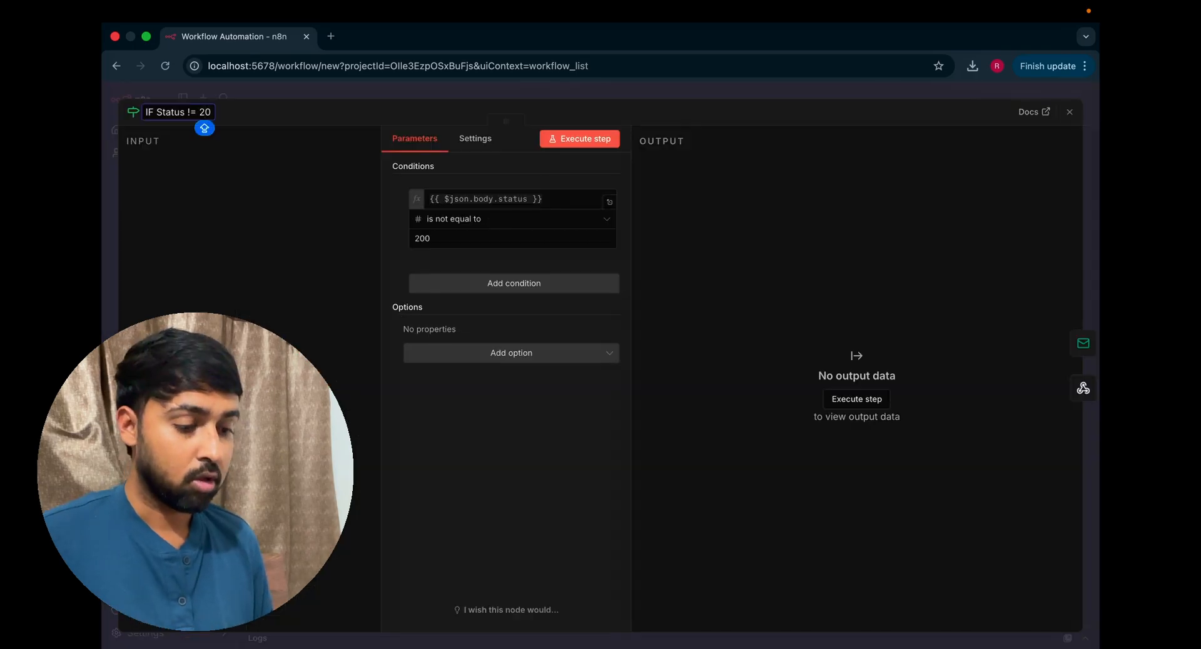
{"action": "left_click", "coordinate": [423, 81]}
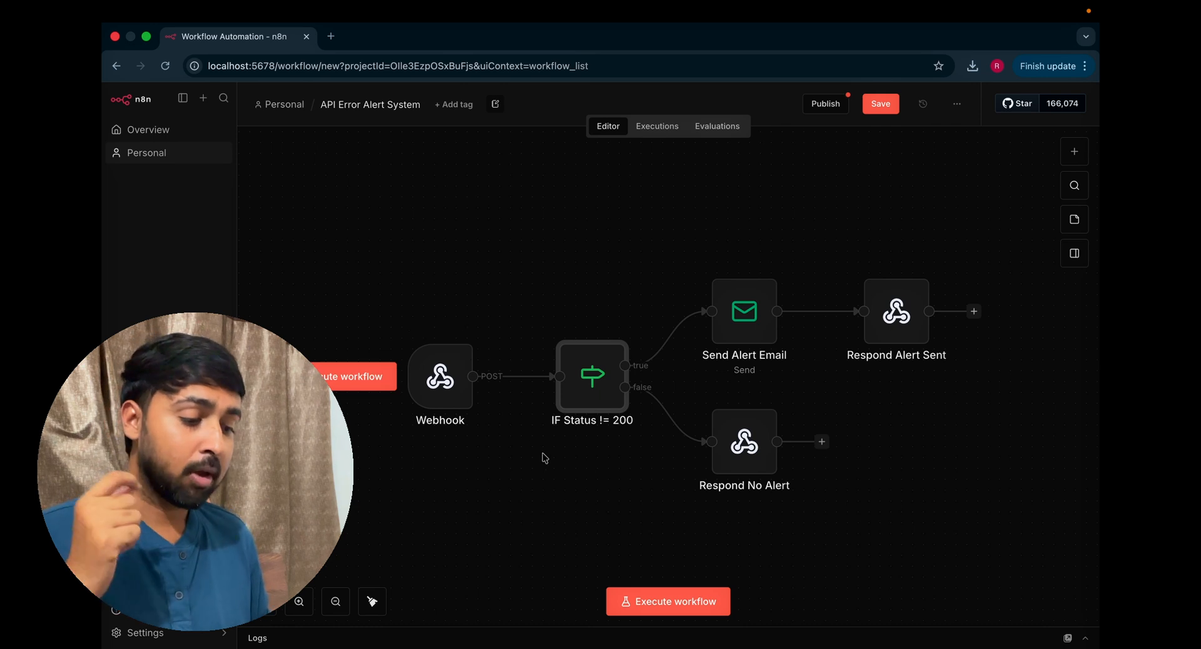
{"action": "double_click", "coordinate": [588, 396]}
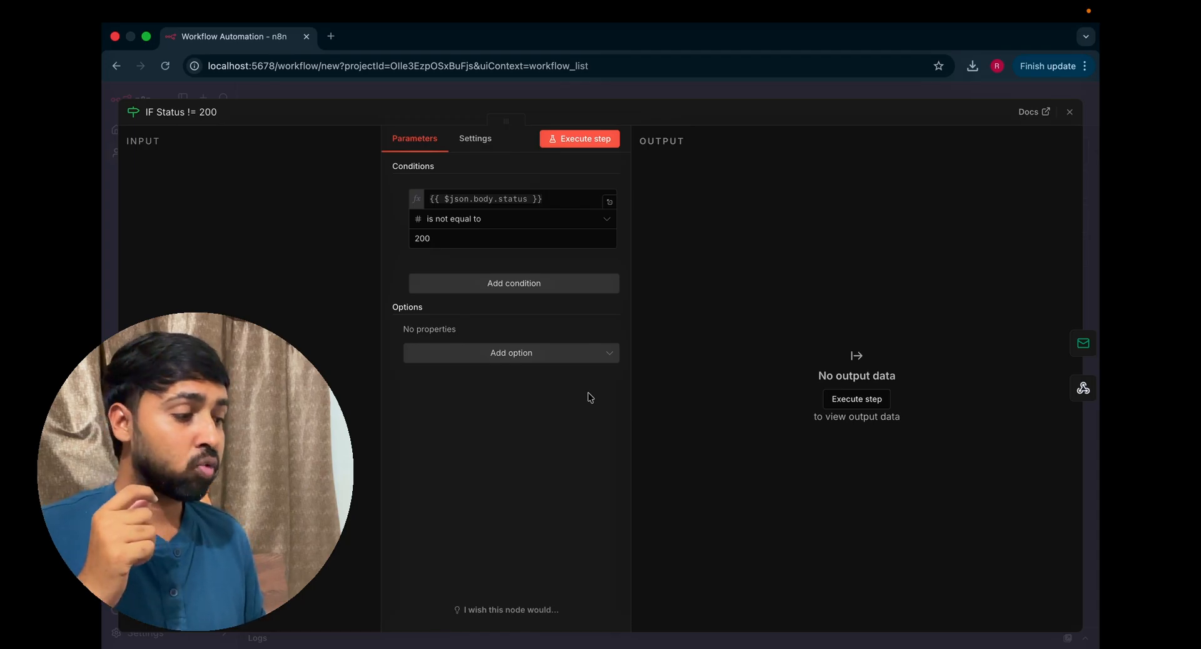
{"action": "left_click", "coordinate": [1070, 111]}
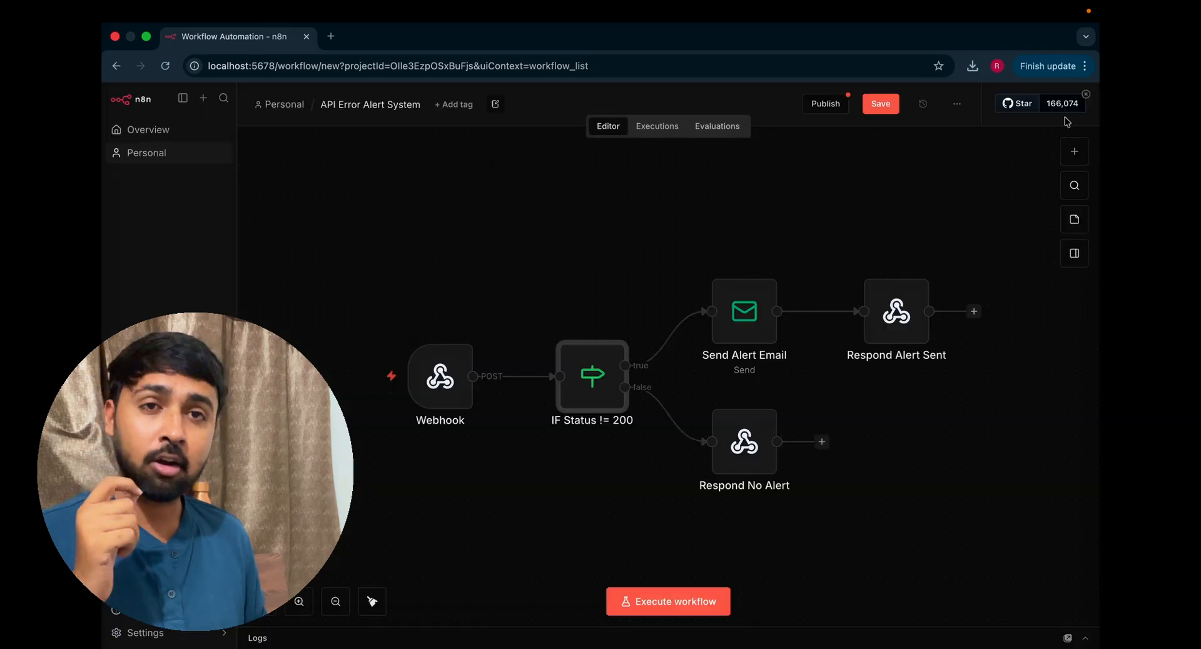
- Review the Send Alert Email node's credential, sender, recipient, subject and HTML body
{"action": "left_click", "coordinate": [748, 330]}
{"action": "double_click", "coordinate": [748, 331]}
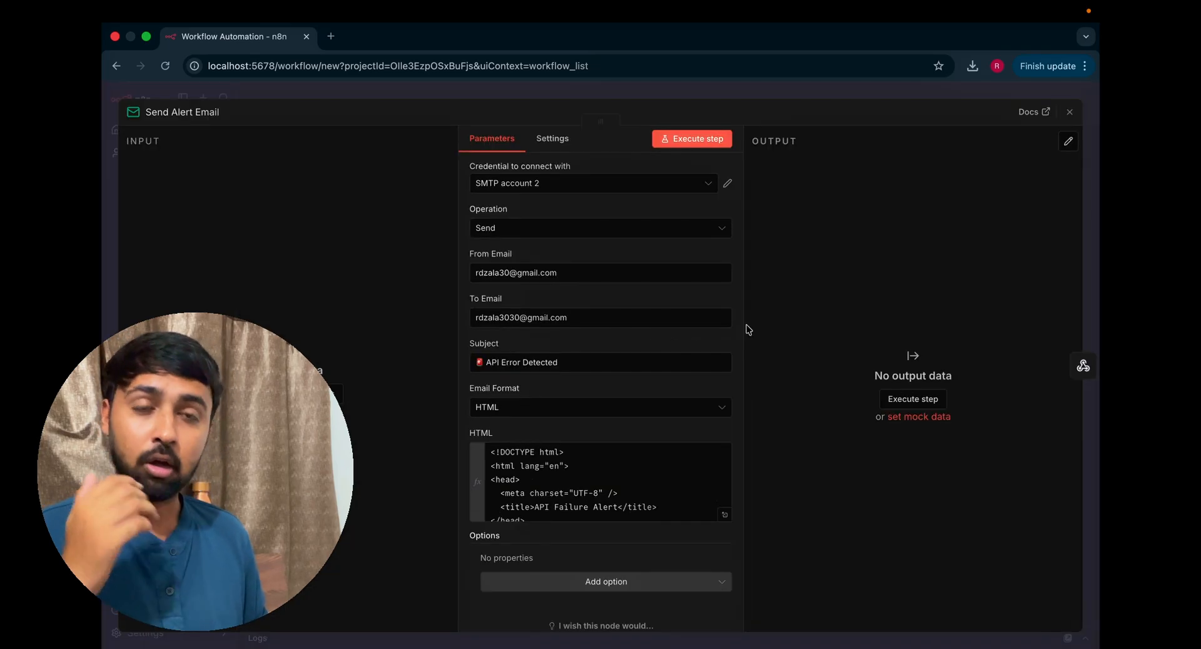
{"action": "scroll", "coordinate": [661, 342], "scroll_direction": "down", "scroll_amount": 1}
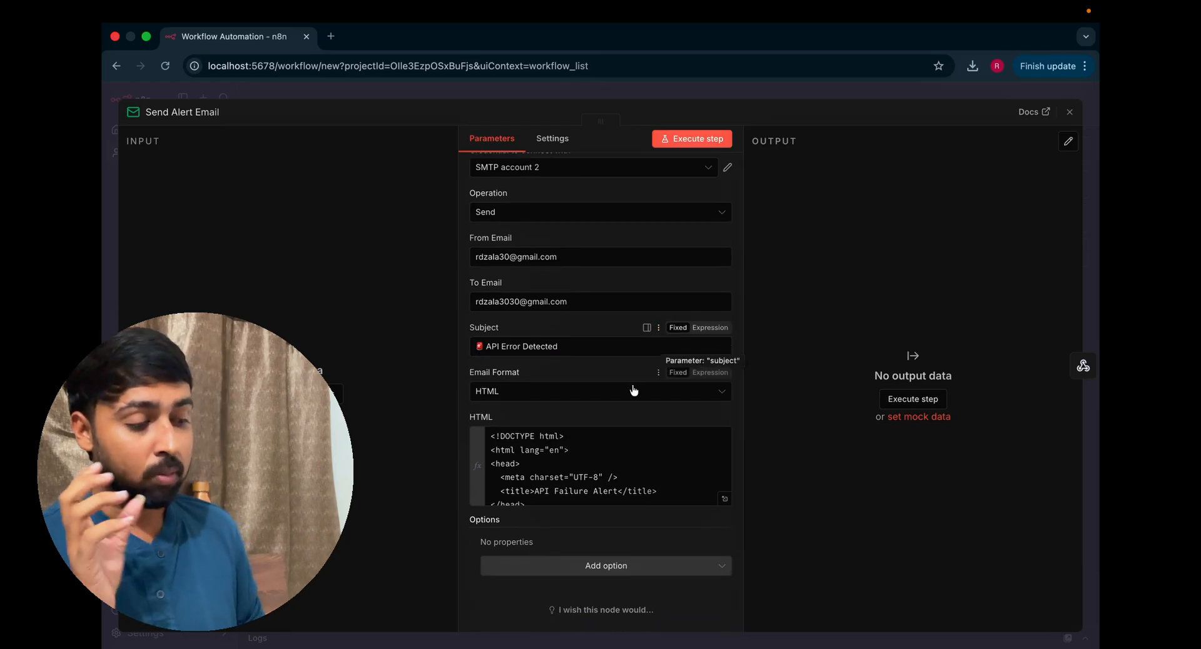
{"action": "left_click", "coordinate": [1068, 113]}
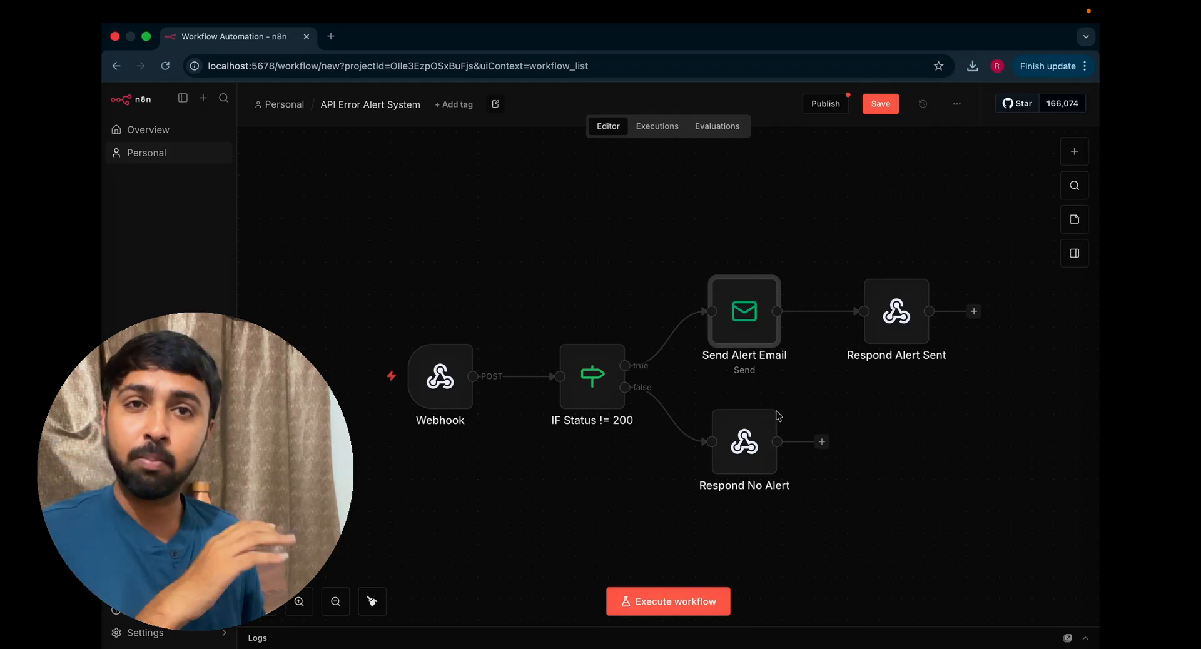
- Publish the API Error Alert System workflow with the version name V1
{"action": "mouse_move", "coordinate": [765, 450]}
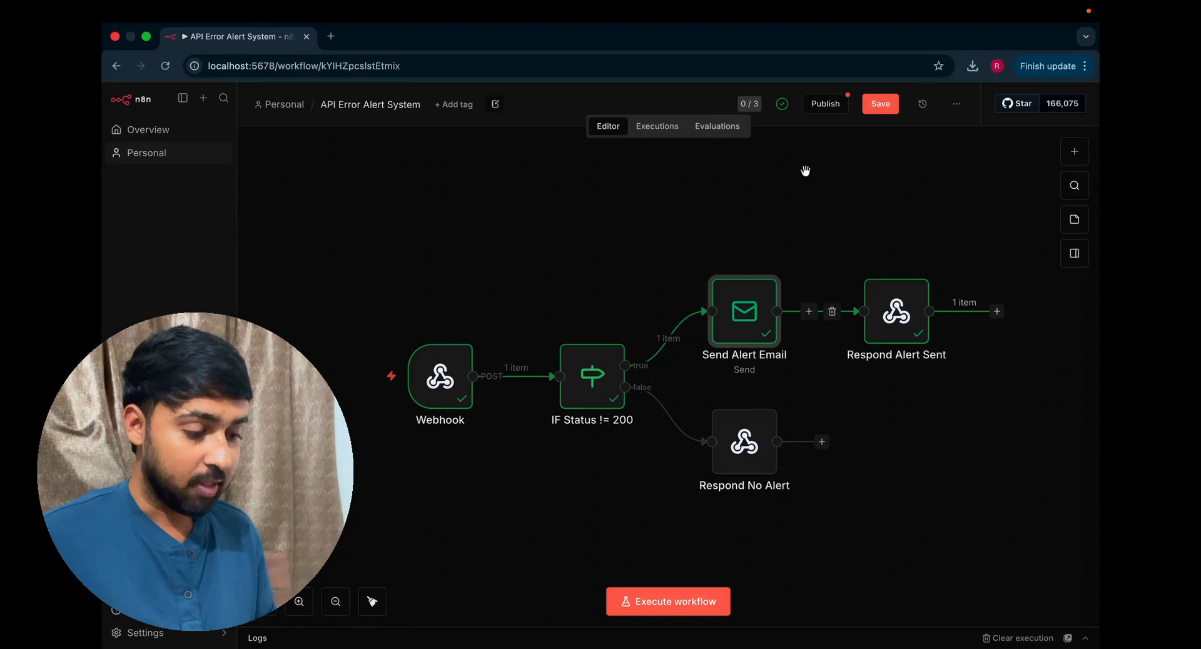
{"action": "left_click", "coordinate": [814, 104]}
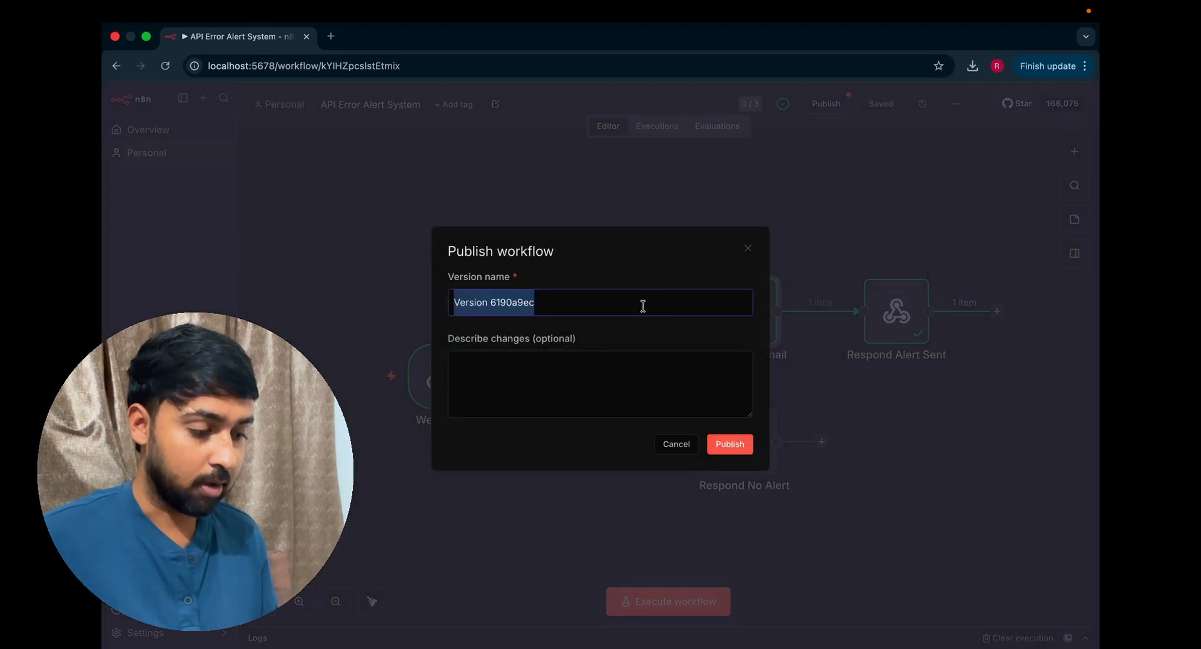
{"action": "type", "text": "V1"}
{"action": "left_click", "coordinate": [740, 448]}
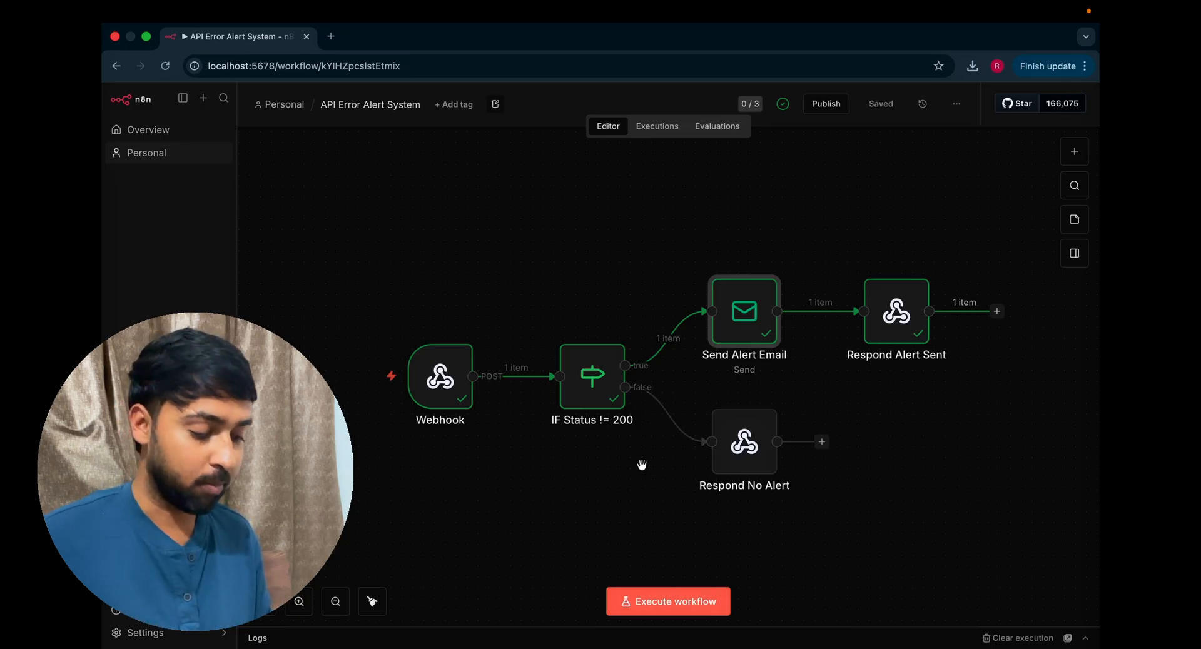
{"action": "key", "text": "super+Tab"}
{"action": "type", "text": "clear"}
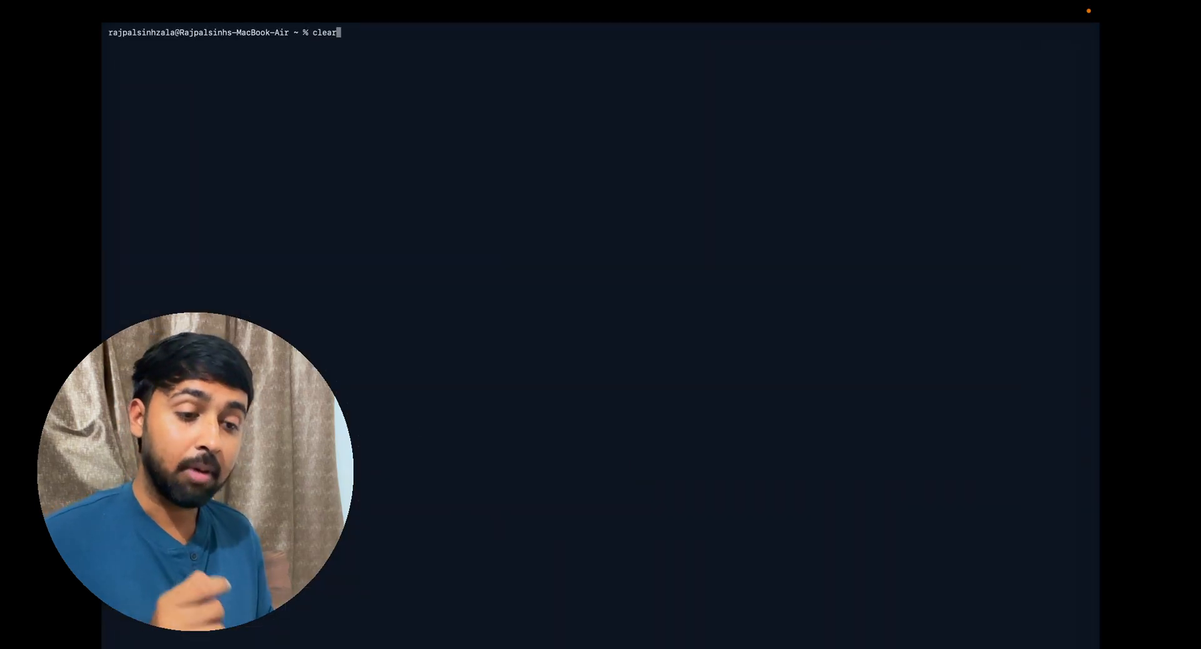
{"action": "key", "text": "Return"}
{"action": "type", "text": "curl -X POST http://localhost:5678/webhook-test/api-error \\  -H \"Content-Type: application/json\"\\  -d '{     \"service\": \"payment-api\",     \"status\": 500,     \"error\": \"Database connection failed\"   }'"}
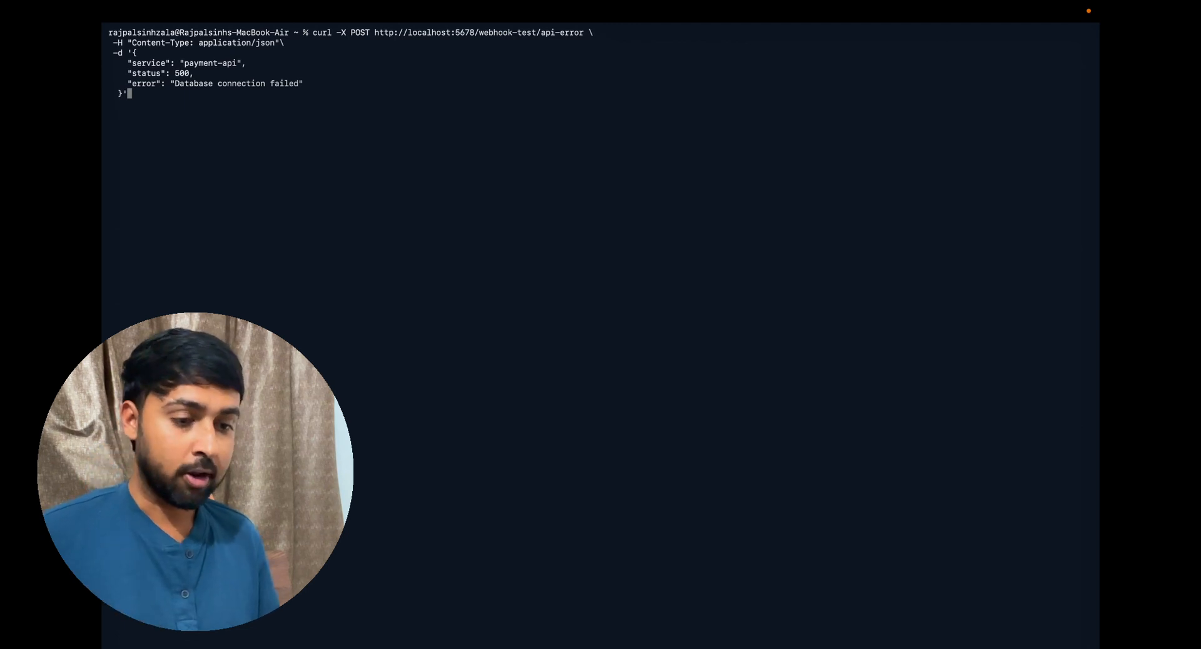
{"action": "key", "text": "Down"}
{"action": "key", "text": "Return"}
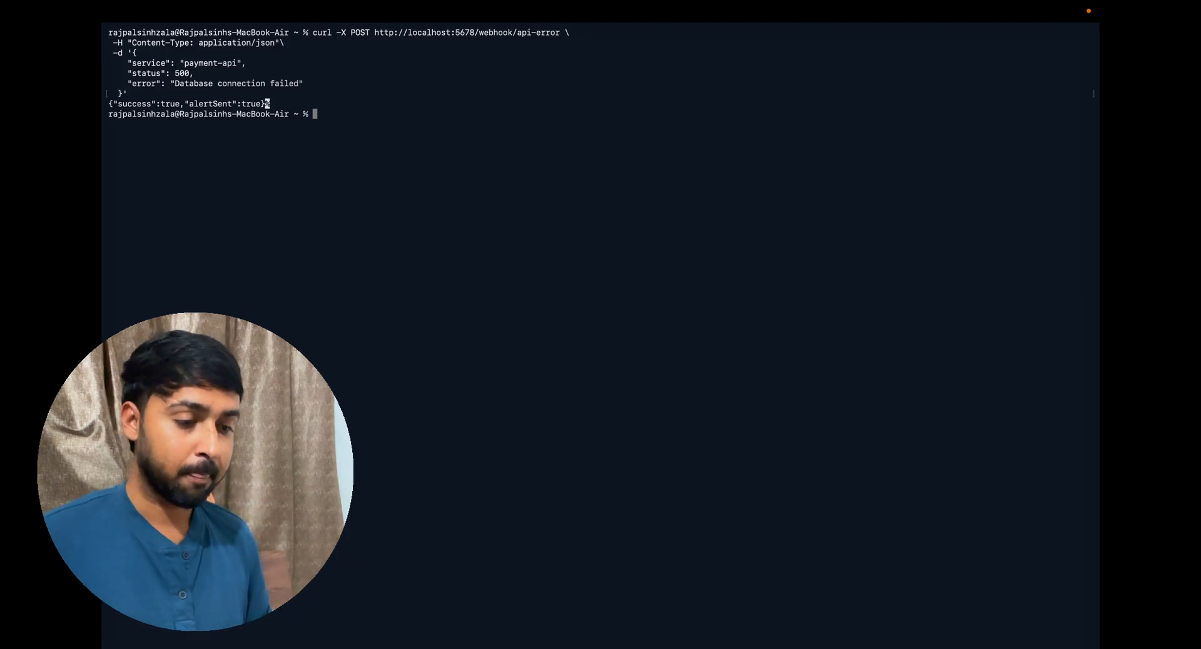
- Switch to Gmail and open the newest API Error Detected email in the inbox
{"action": "key", "text": "super+Tab"}
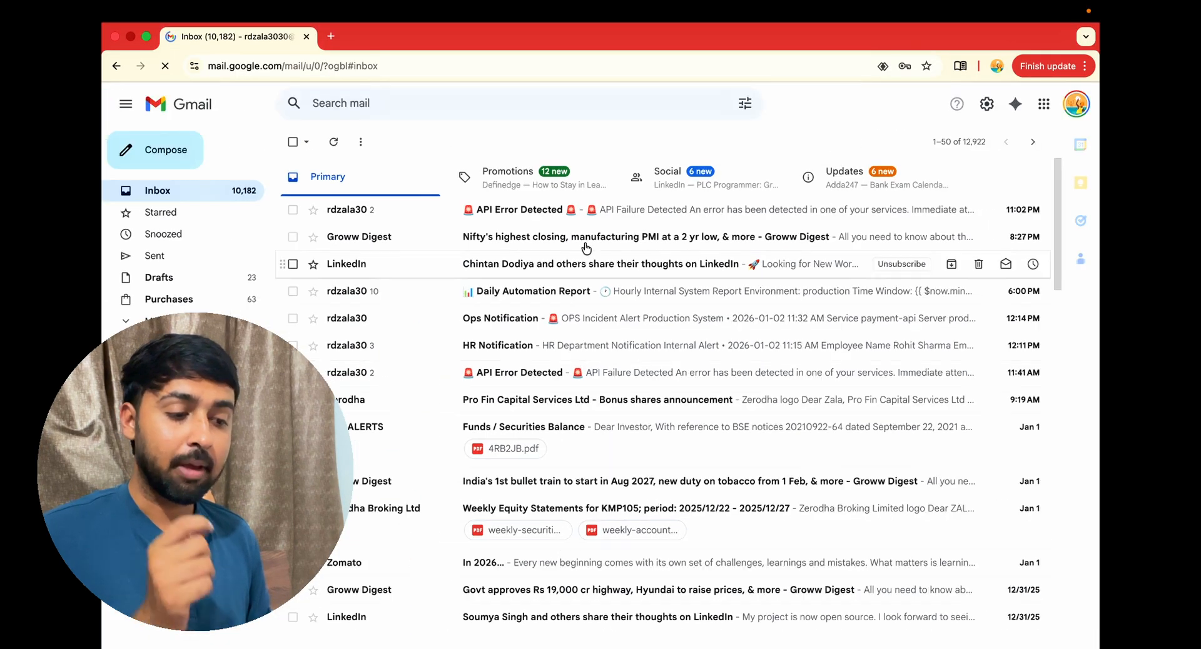
{"action": "left_click", "coordinate": [595, 219]}
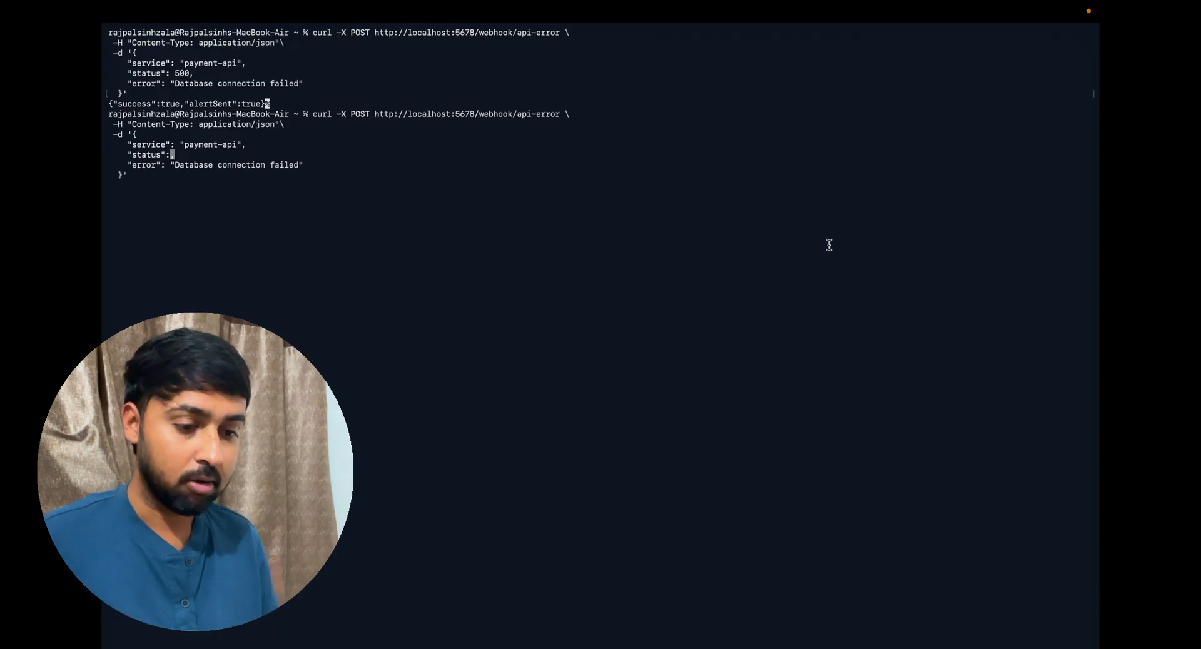
- Resend the curl request from the terminal with status 200 and the word "failed" removed from the error text
{"action": "type", "text": "200"}
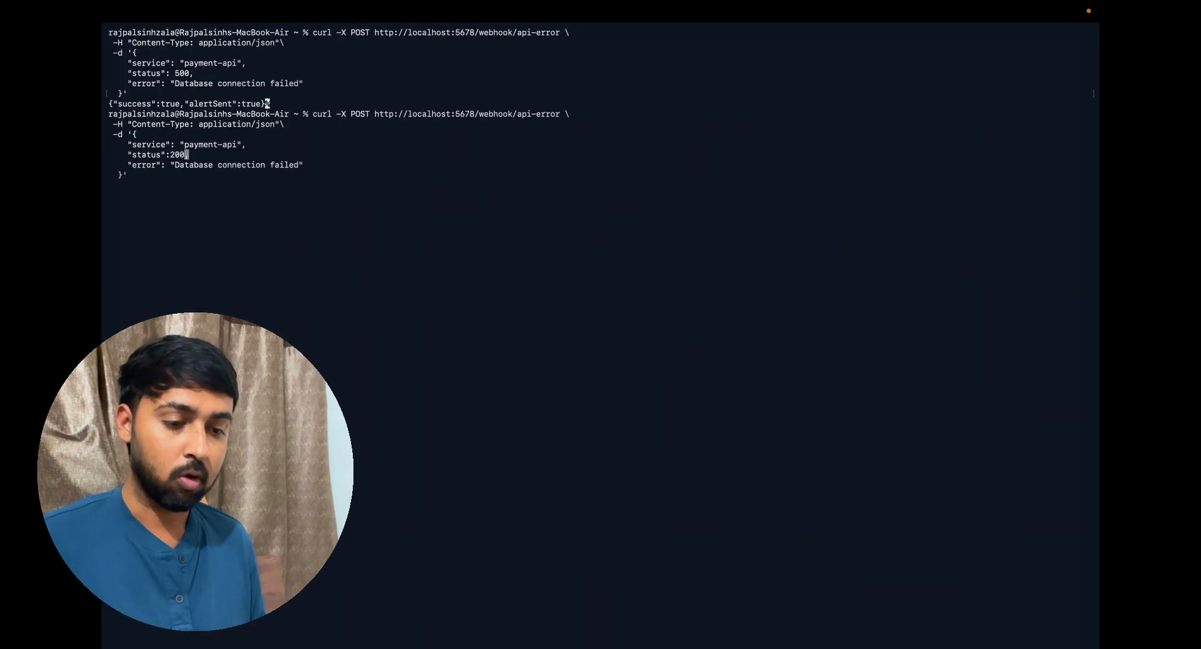
{"action": "key", "text": "Down"}
{"action": "key", "text": "alt+Right"}
{"action": "key", "text": "alt+Right"}
{"action": "key", "text": "alt+d"}
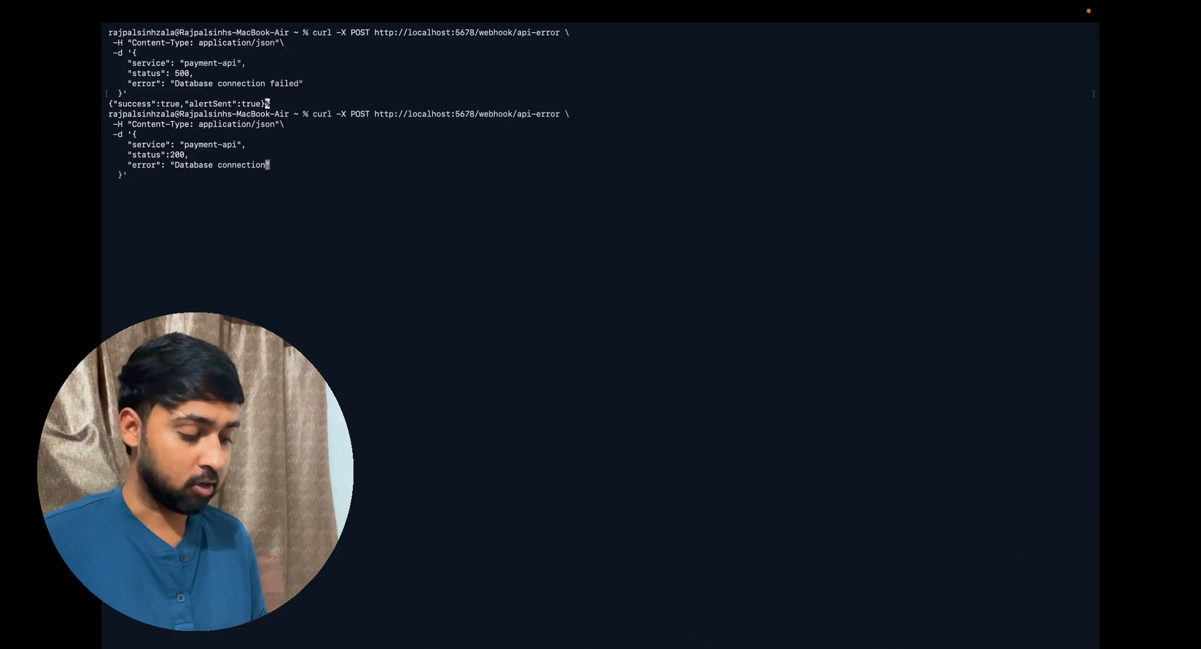
{"action": "key", "text": "Return"}
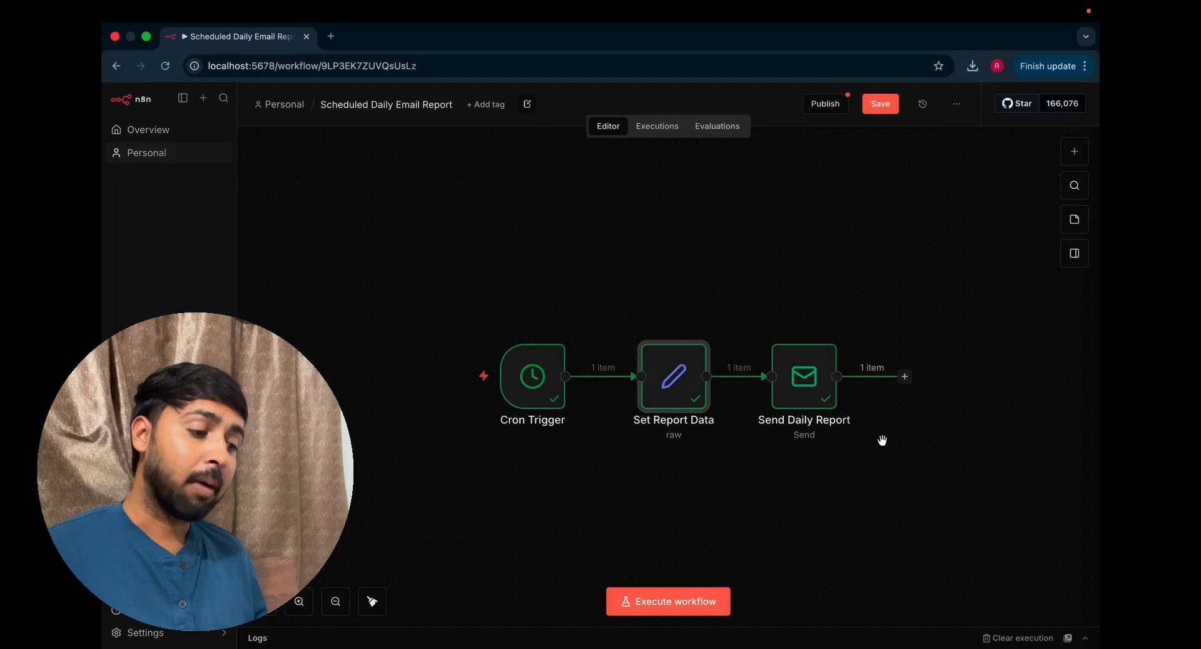
- In the Scheduled Daily Email Report workflow in n8n, review the Cron Trigger's mode options and trigger time
{"action": "double_click", "coordinate": [507, 395]}
{"action": "left_click", "coordinate": [201, 283]}
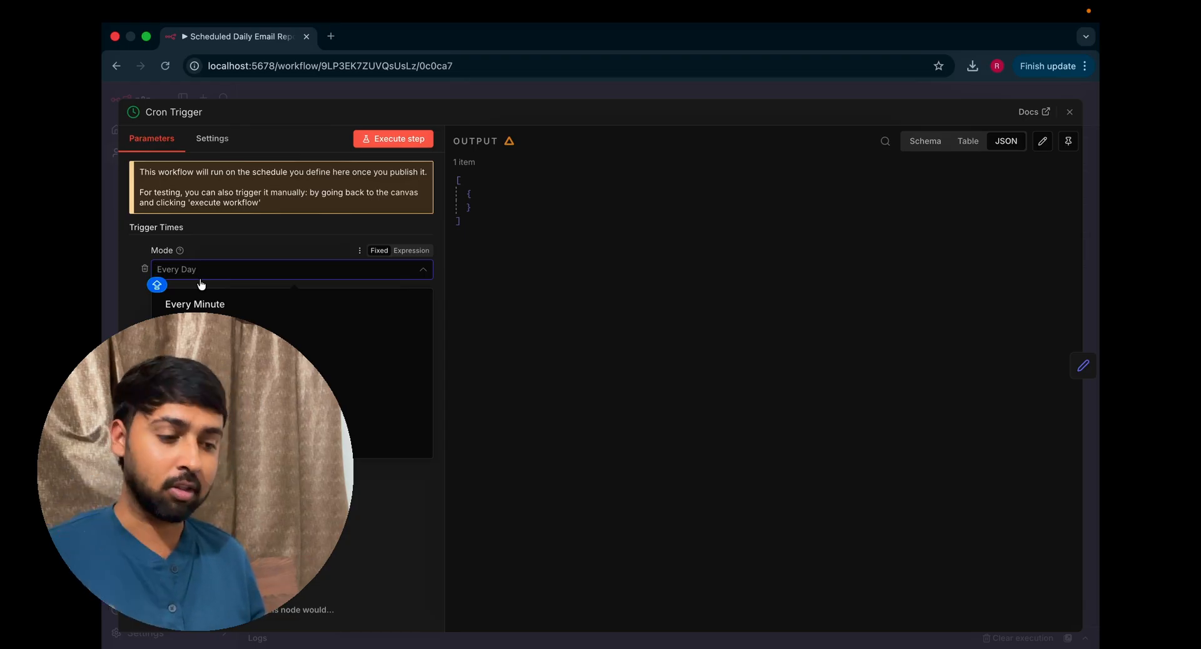
{"action": "left_click", "coordinate": [201, 284]}
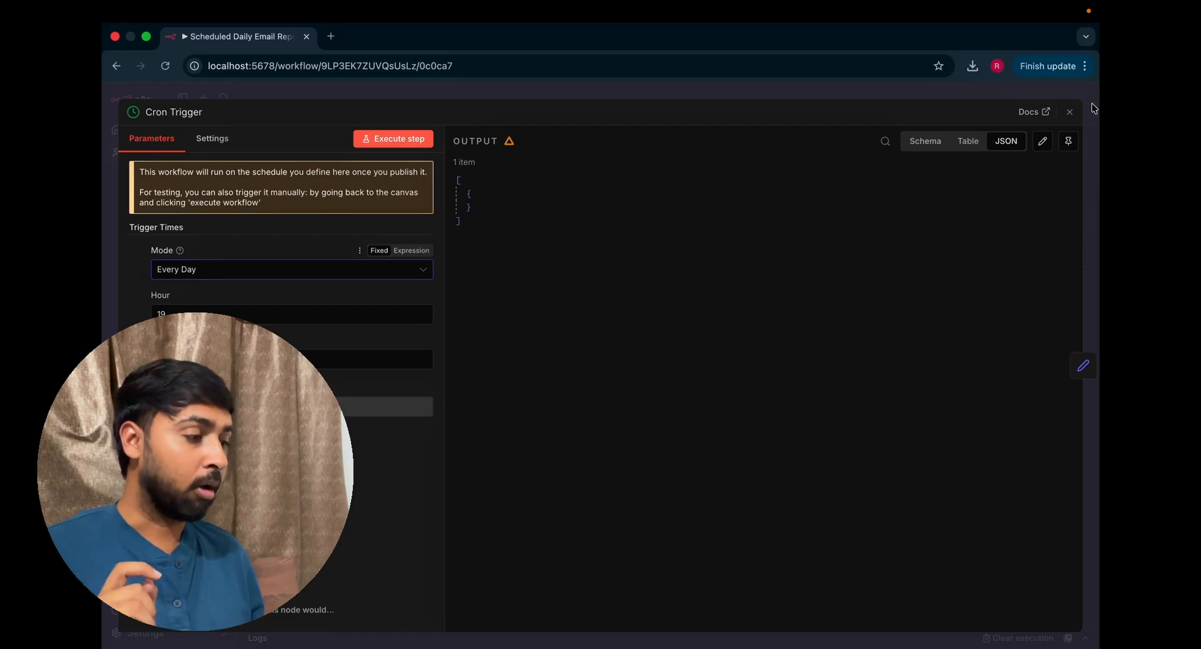
{"action": "left_click", "coordinate": [1070, 112]}
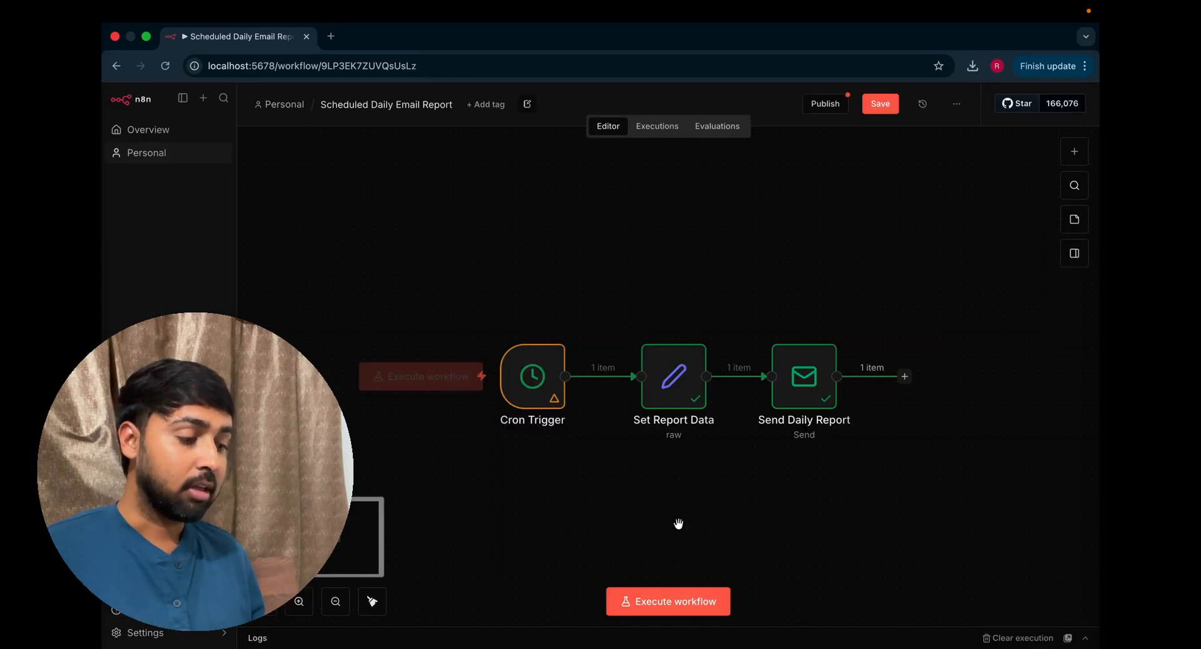
- Examine the Set Report Data node's JSON, including the report recipient, summary, services and alerts sections
{"action": "double_click", "coordinate": [685, 389]}
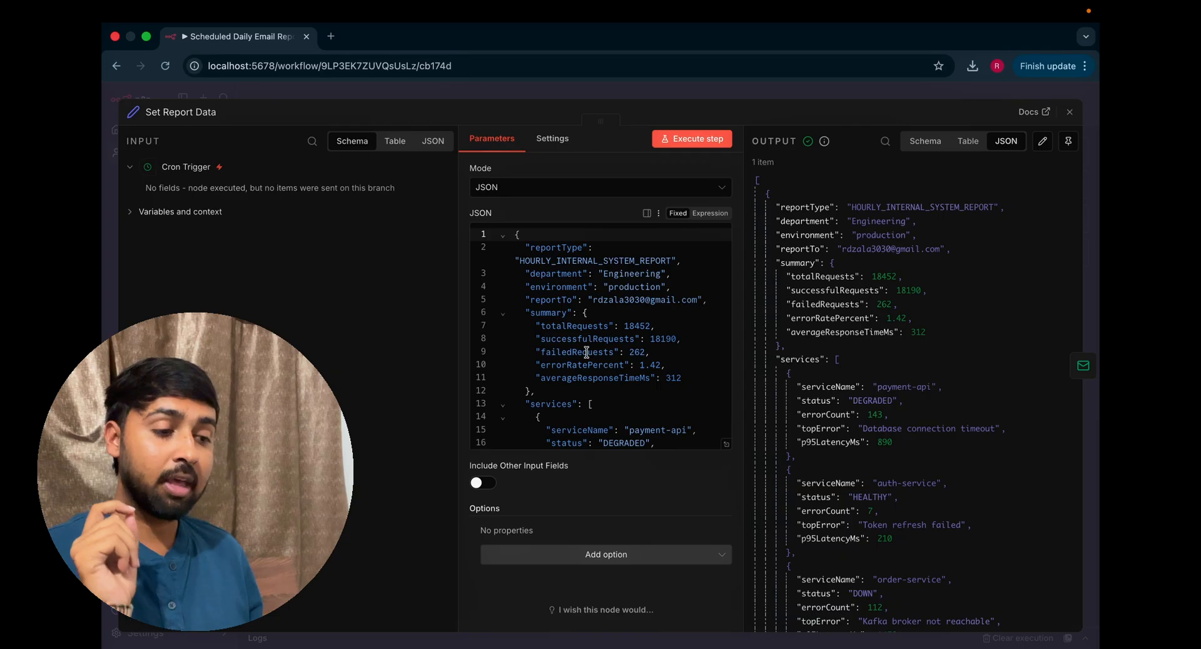
{"action": "scroll", "coordinate": [587, 353], "scroll_direction": "down", "scroll_amount": 5}
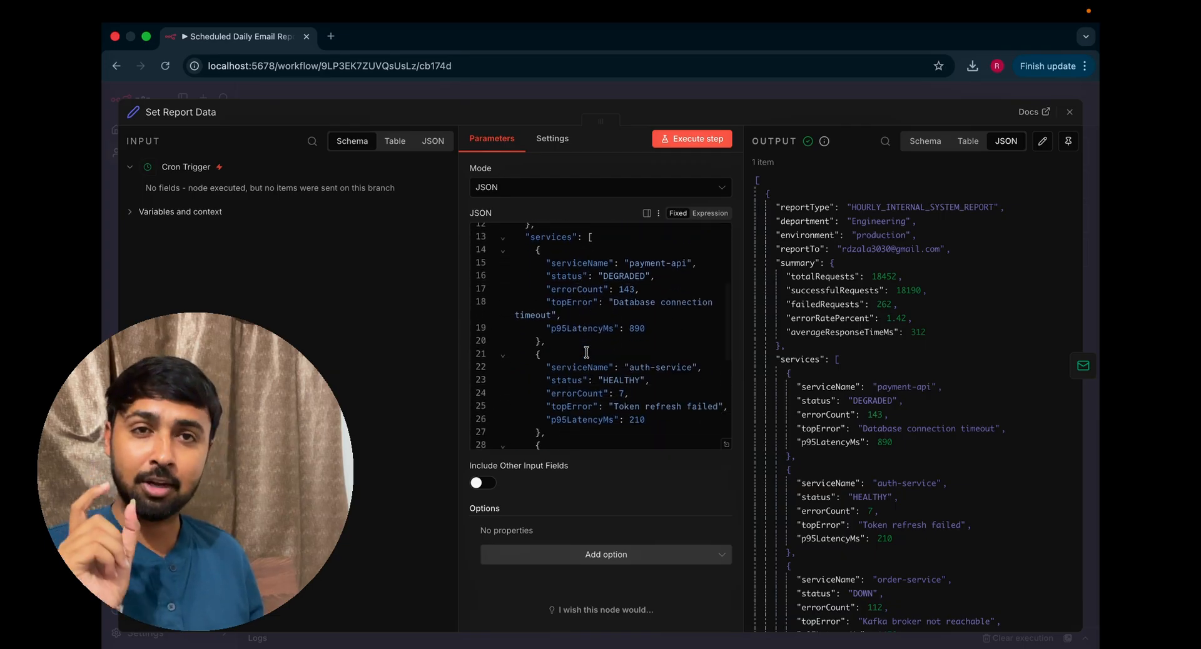
{"action": "scroll", "coordinate": [587, 353], "scroll_direction": "up", "scroll_amount": 5}
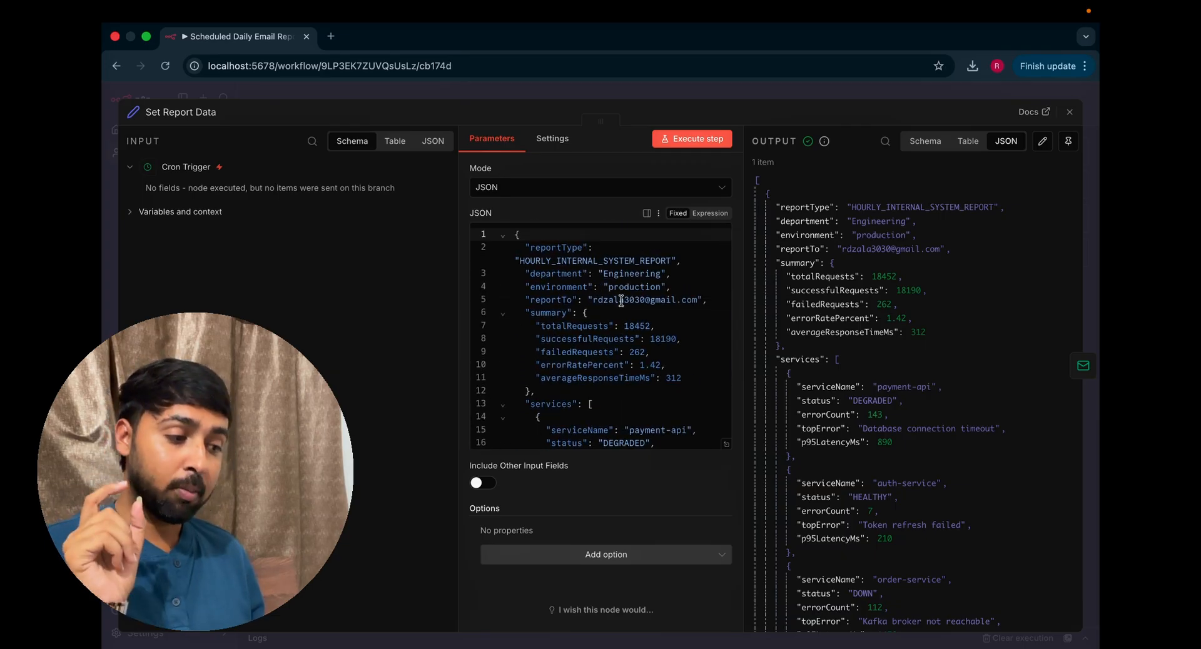
{"action": "left_click", "coordinate": [622, 301]}
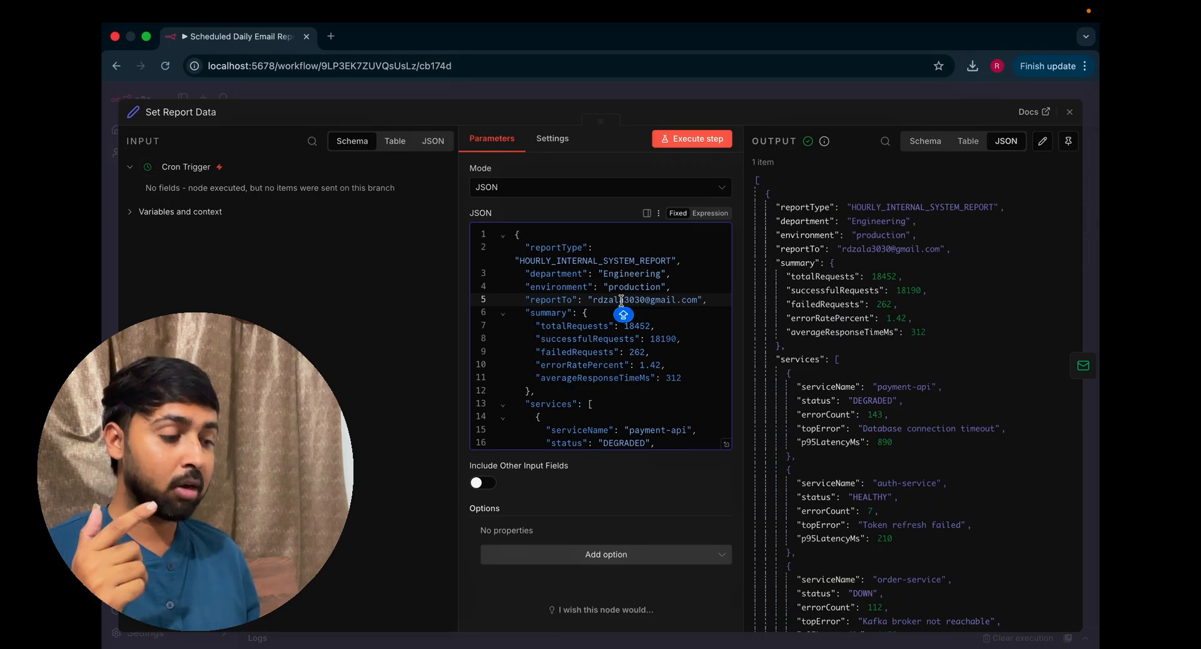
{"action": "scroll", "coordinate": [606, 334], "scroll_direction": "down", "scroll_amount": 5}
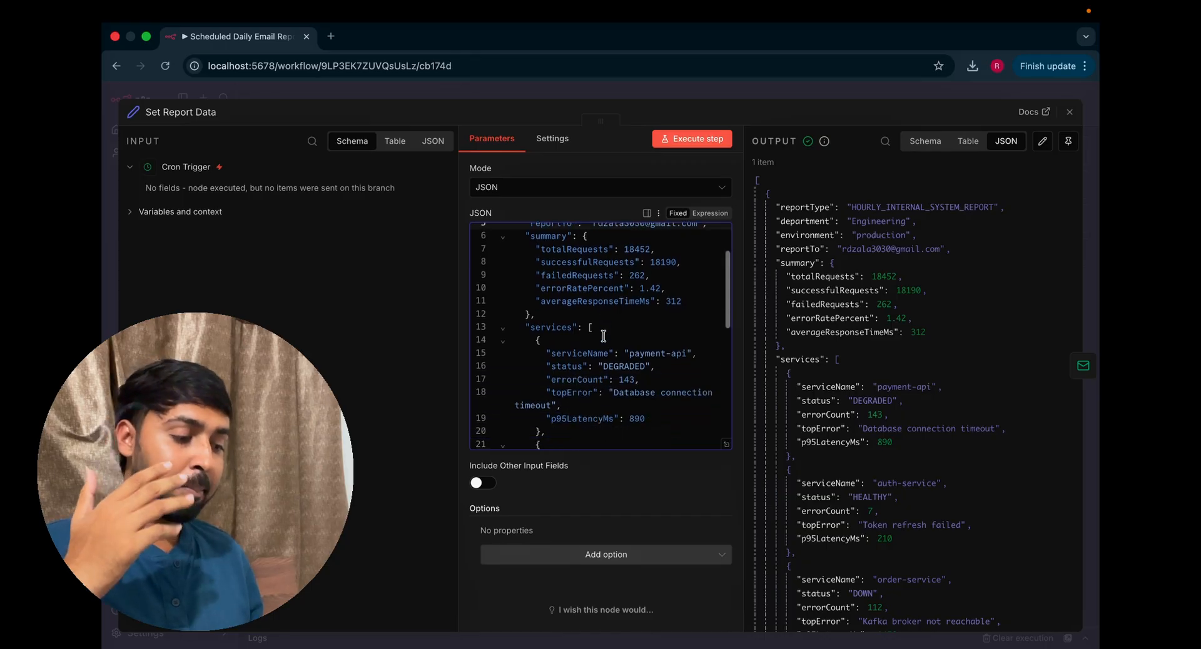
{"action": "scroll", "coordinate": [604, 336], "scroll_direction": "down", "scroll_amount": 2}
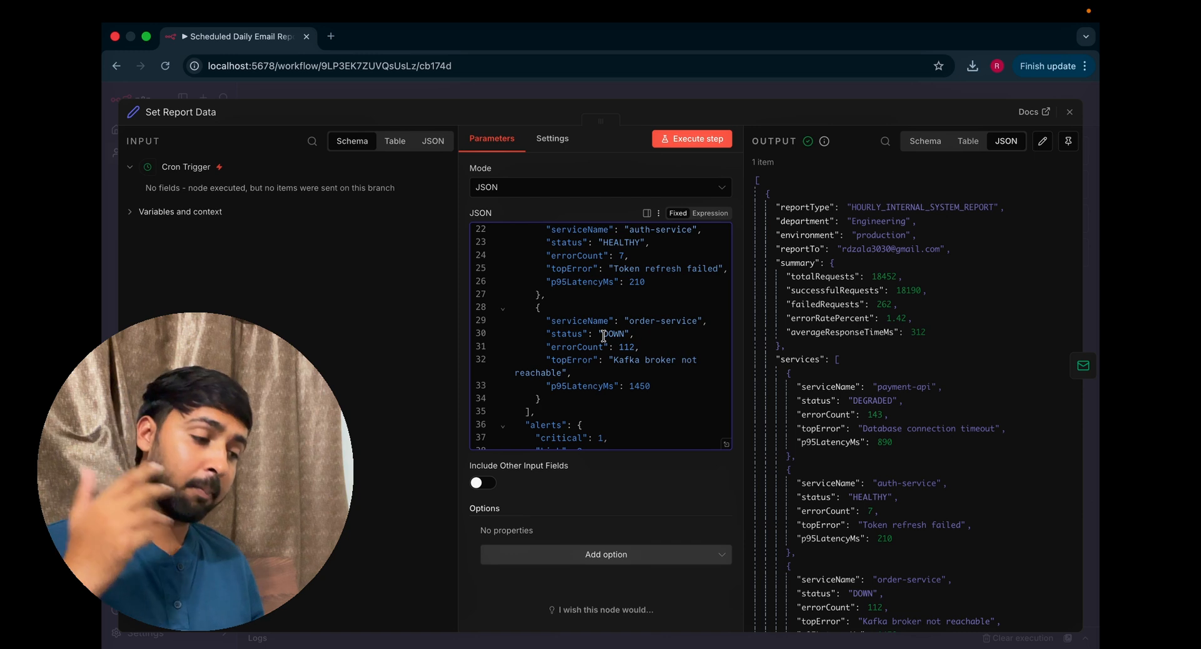
{"action": "scroll", "coordinate": [604, 336], "scroll_direction": "down", "scroll_amount": 2}
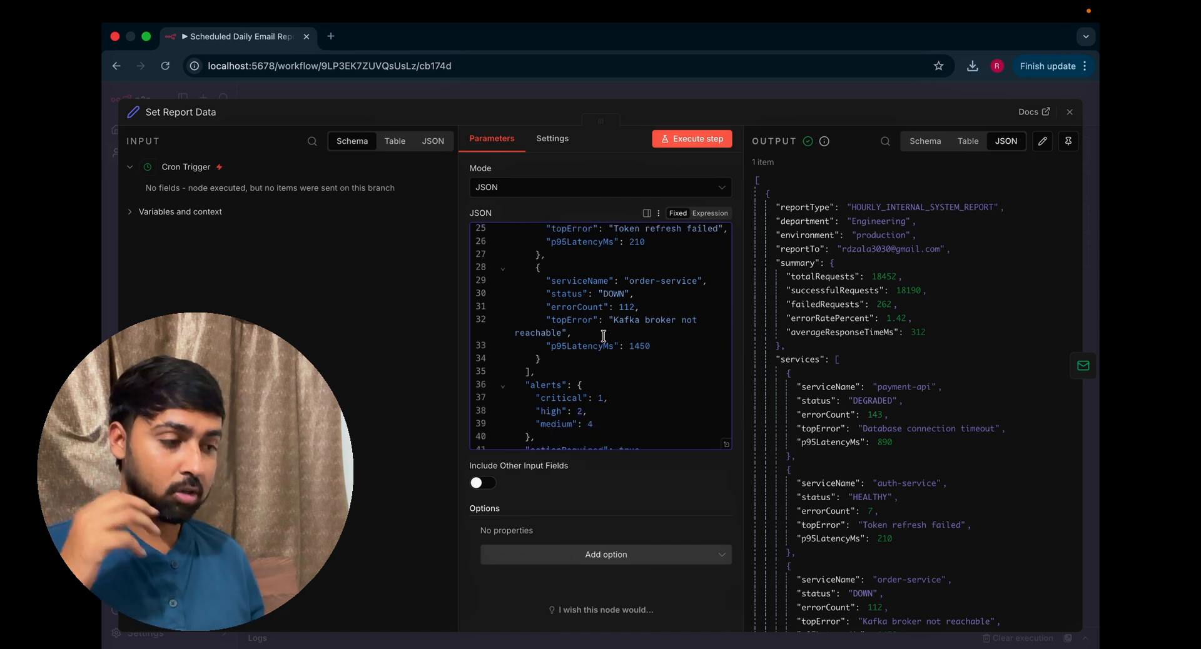
{"action": "left_click", "coordinate": [1070, 112]}
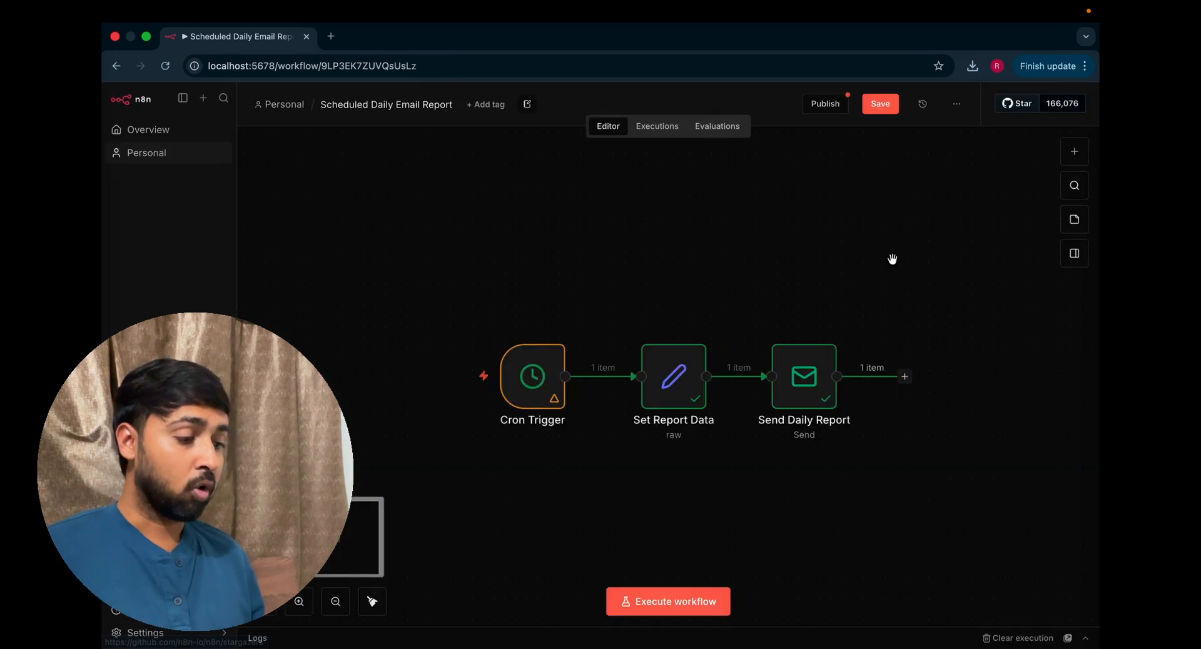
- Review the Send Daily Report node's recipient expression, subject, email format and HTML body
{"action": "double_click", "coordinate": [801, 393]}
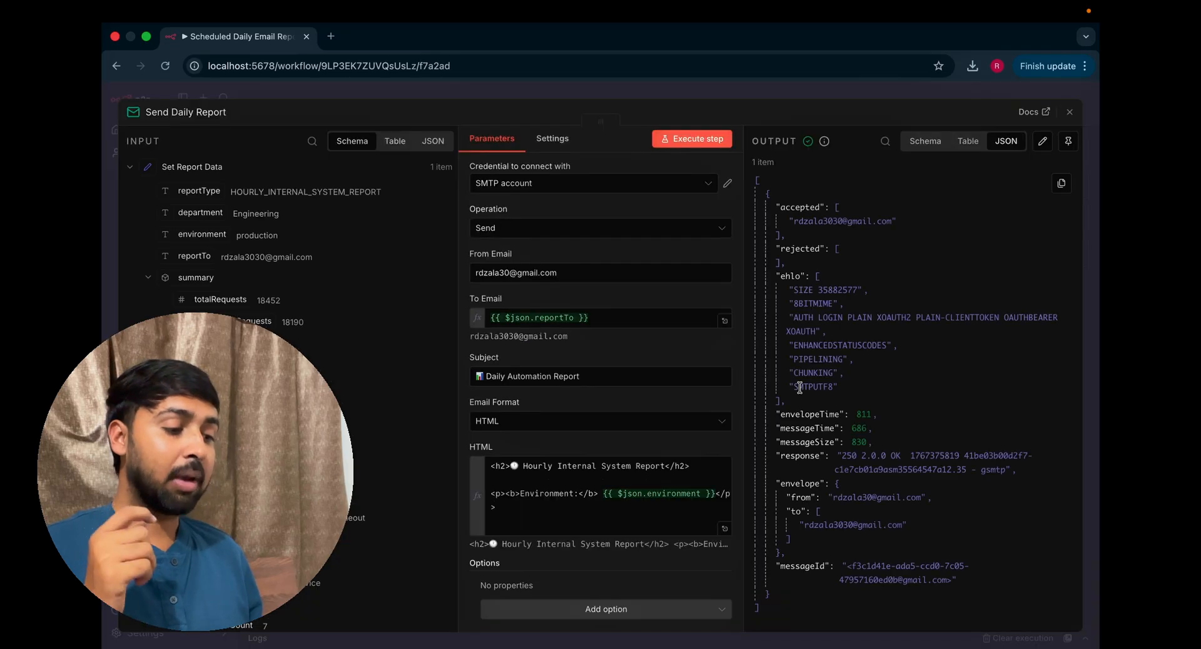
{"action": "scroll", "coordinate": [570, 354], "scroll_direction": "down", "scroll_amount": 2}
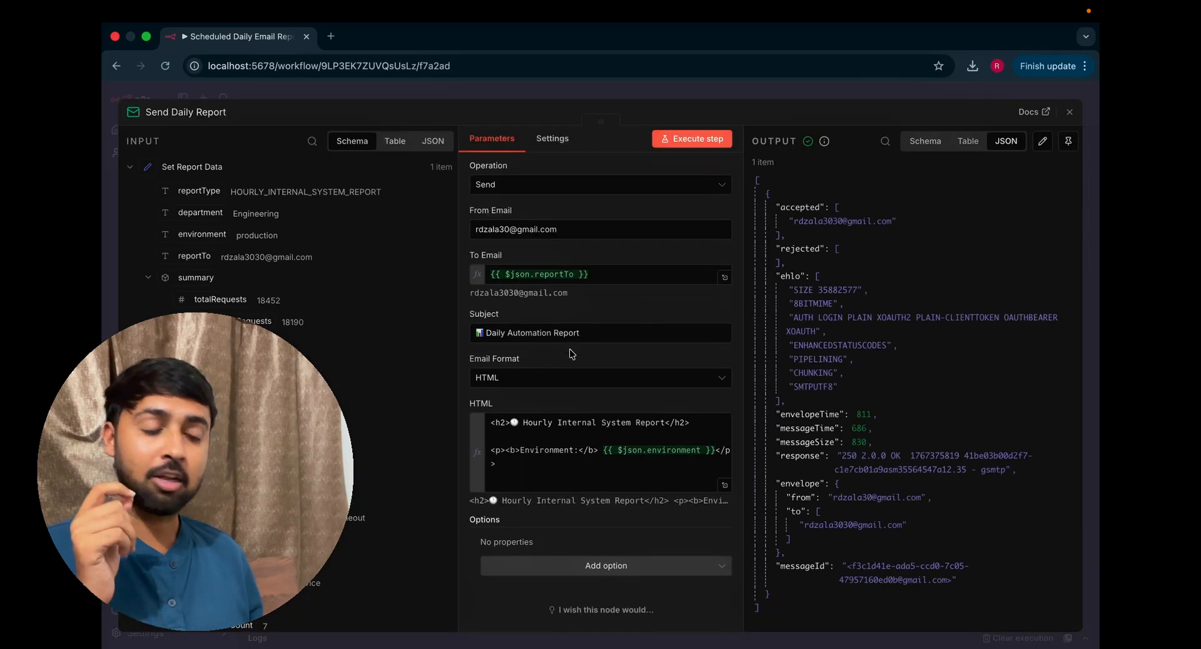
{"action": "left_click", "coordinate": [1070, 111]}
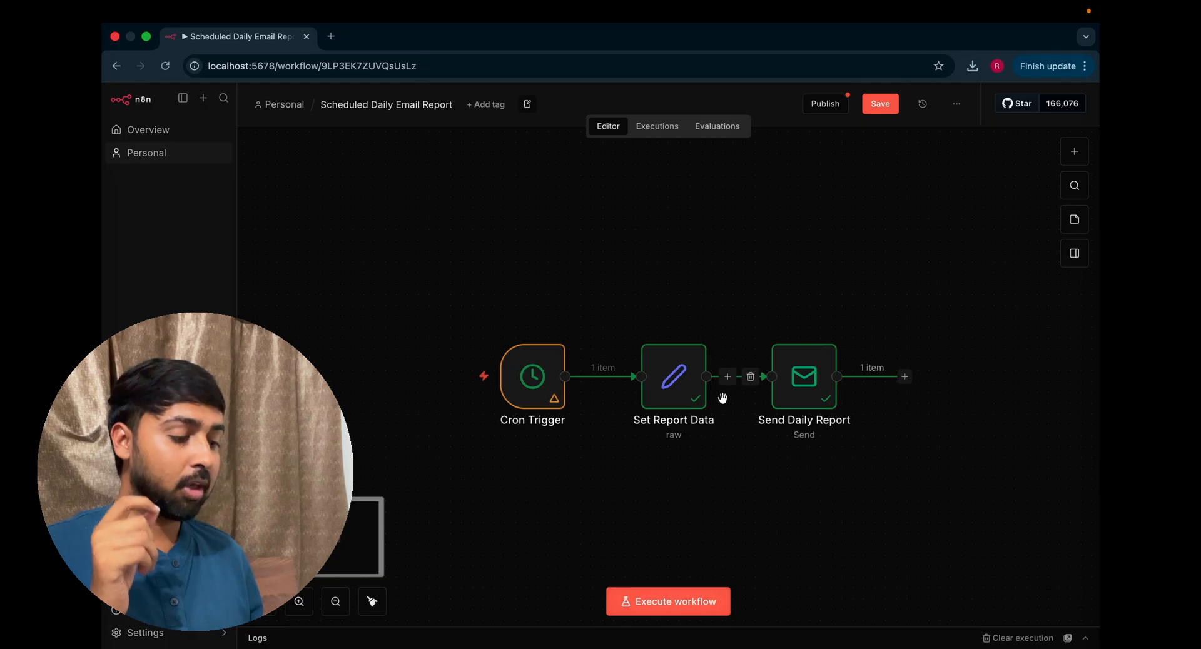
- Execute the Scheduled Daily Email Report workflow, then open the new Daily Automation Report email in Gmail and read its summary and services
{"action": "left_click", "coordinate": [676, 599]}
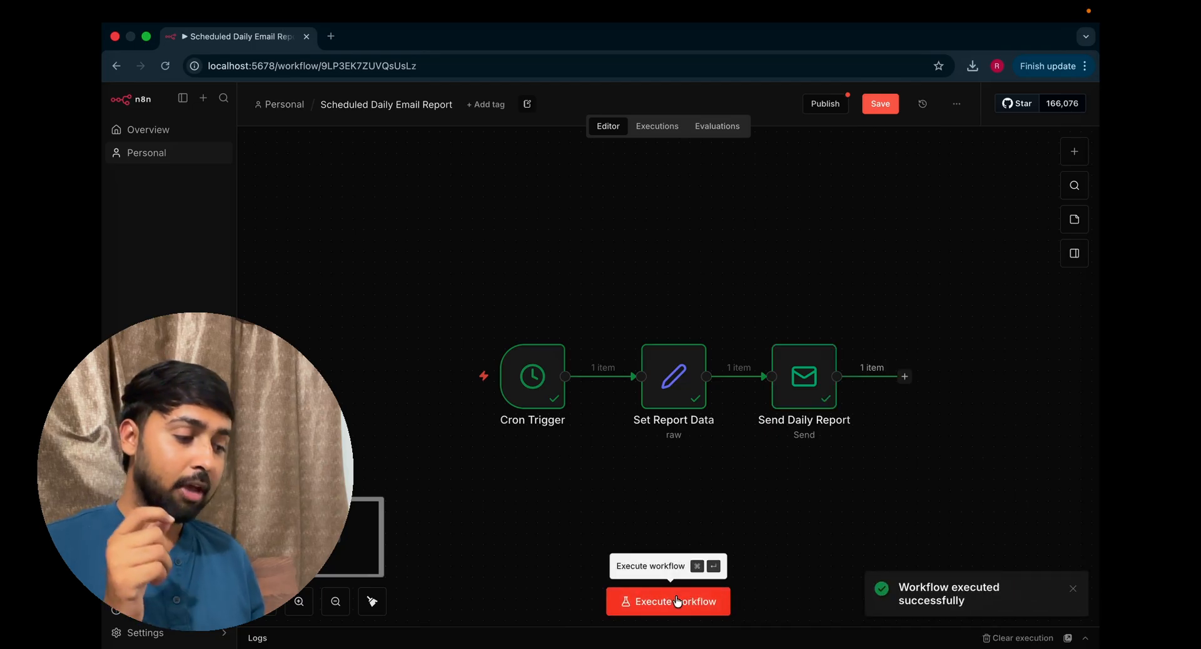
{"action": "key", "text": "ctrl+Right"}
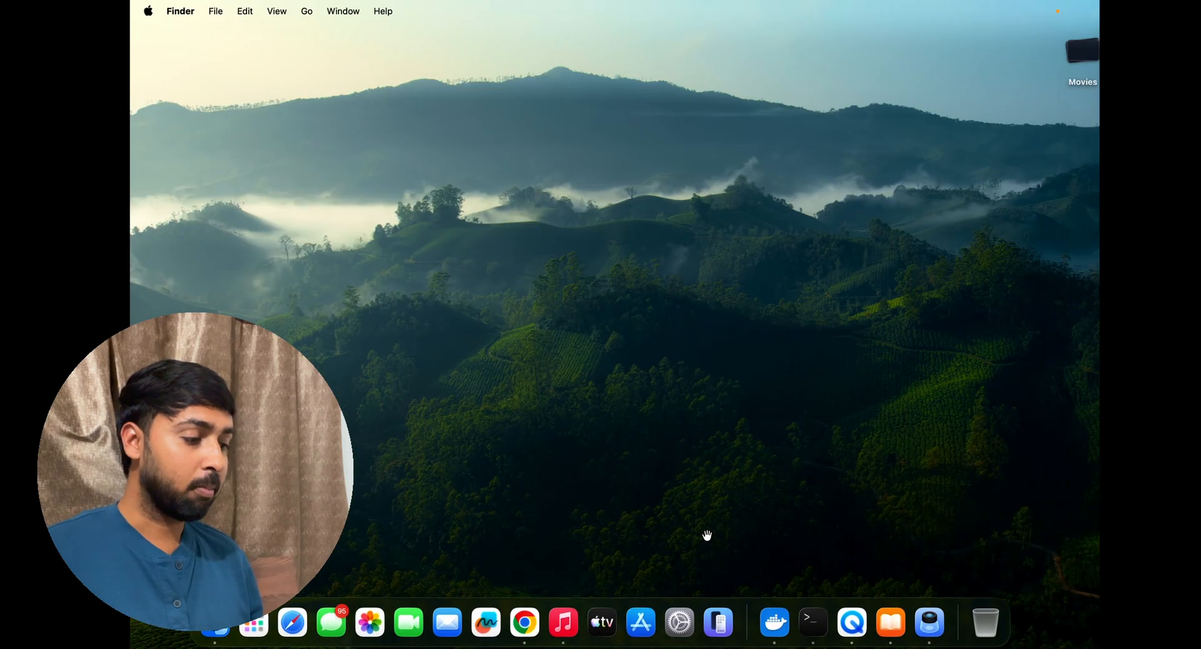
{"action": "key", "text": "ctrl+Left"}
{"action": "key", "text": "ctrl+Left"}
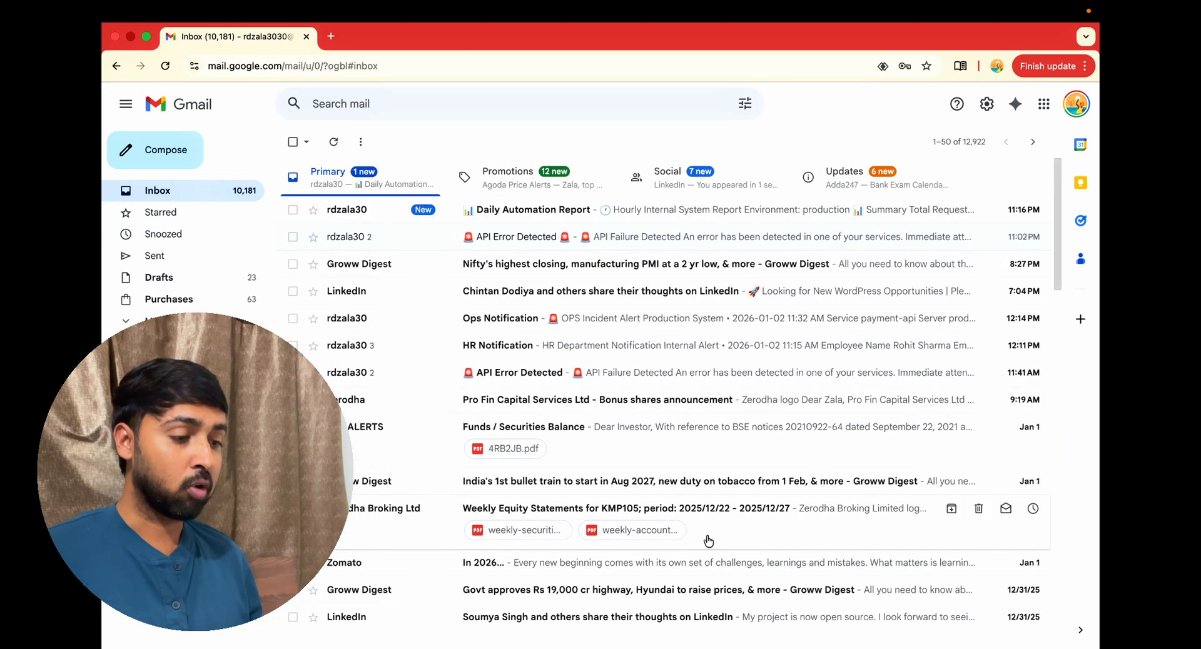
{"action": "left_click", "coordinate": [375, 213]}
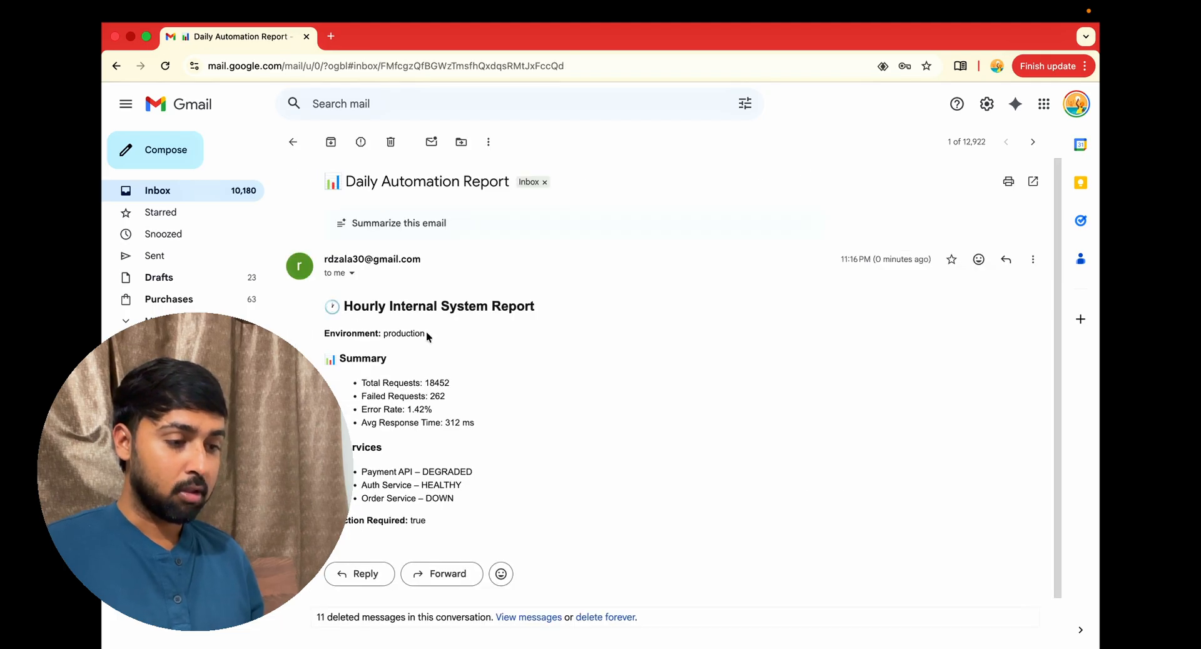
{"action": "scroll", "coordinate": [426, 332], "scroll_direction": "down", "scroll_amount": 1}
{"action": "scroll", "coordinate": [426, 332], "scroll_direction": "up", "scroll_amount": 1}
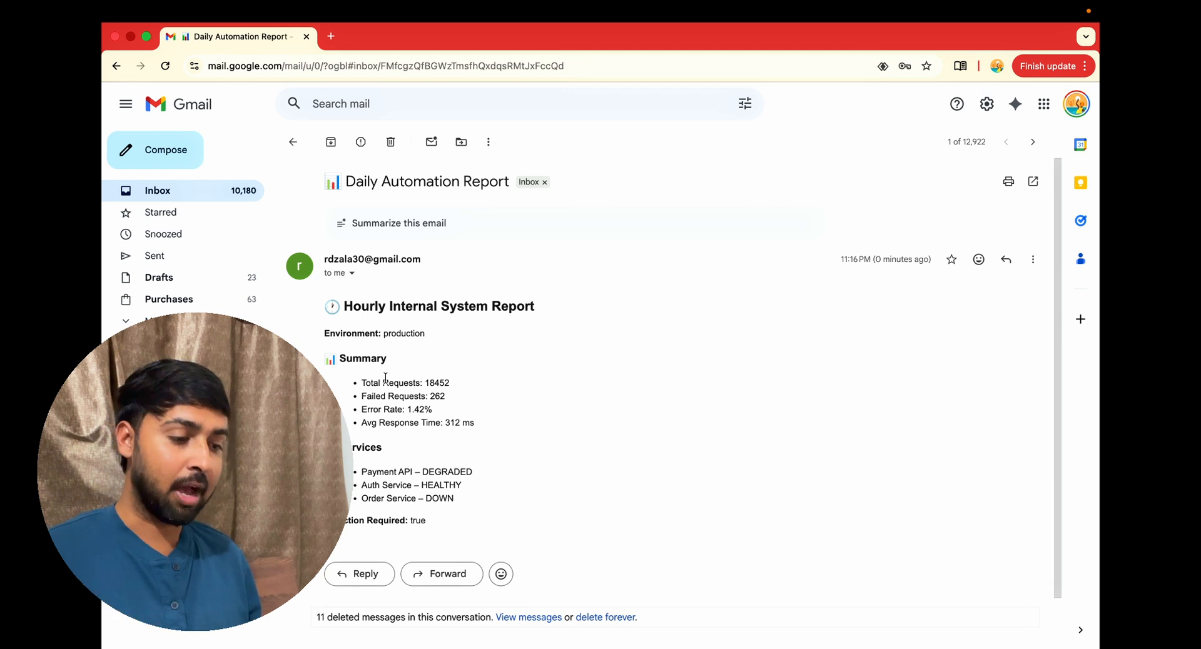
{"action": "scroll", "coordinate": [386, 378], "scroll_direction": "down", "scroll_amount": 1}
- In the Internal Department Notification workflow in n8n, review the Webhook node's test URL, HTTP method, path and respond setting
{"action": "key", "text": "ctrl+Right"}
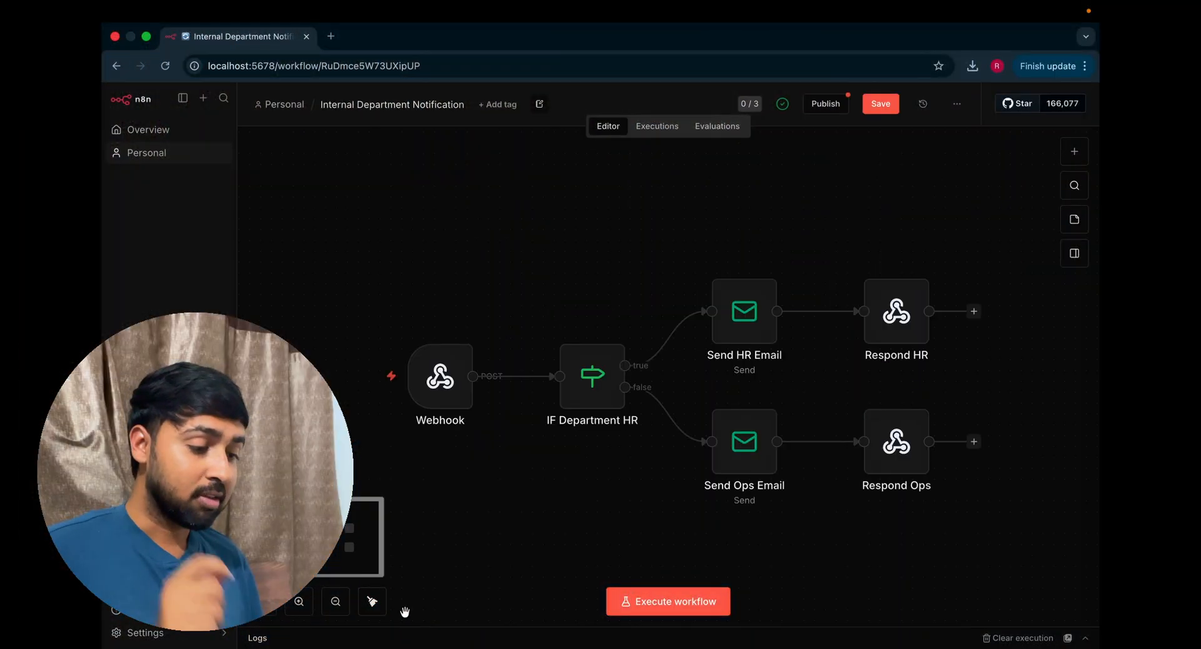
{"action": "mouse_move", "coordinate": [468, 443]}
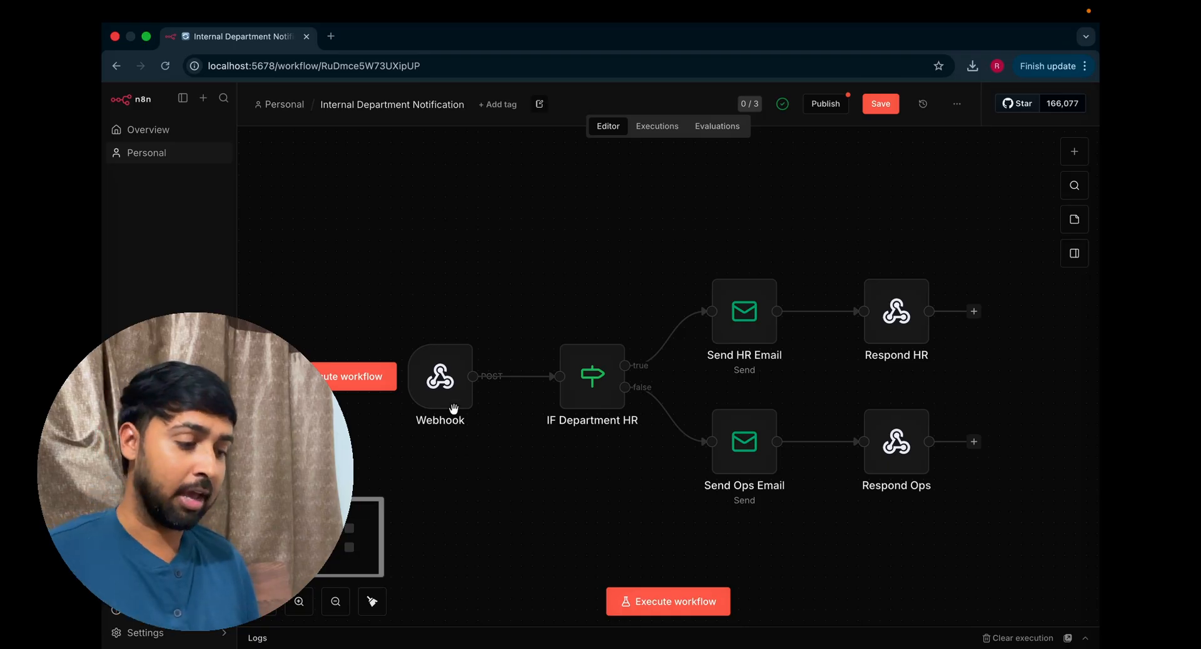
{"action": "mouse_move", "coordinate": [440, 375]}
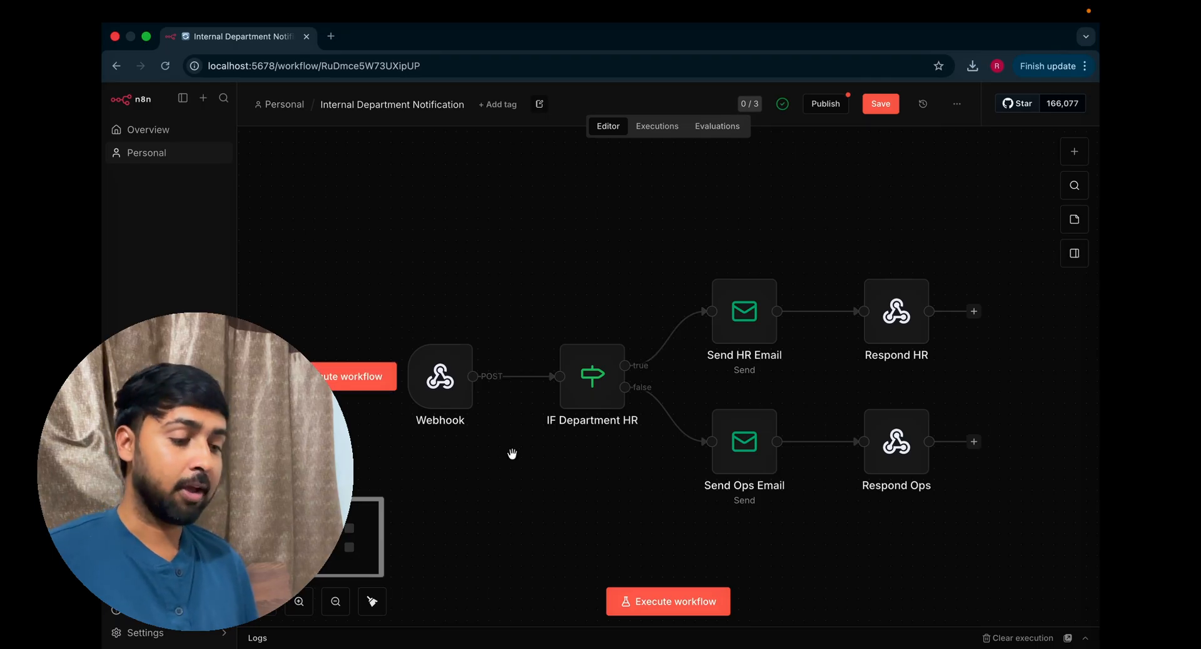
{"action": "double_click", "coordinate": [439, 376]}
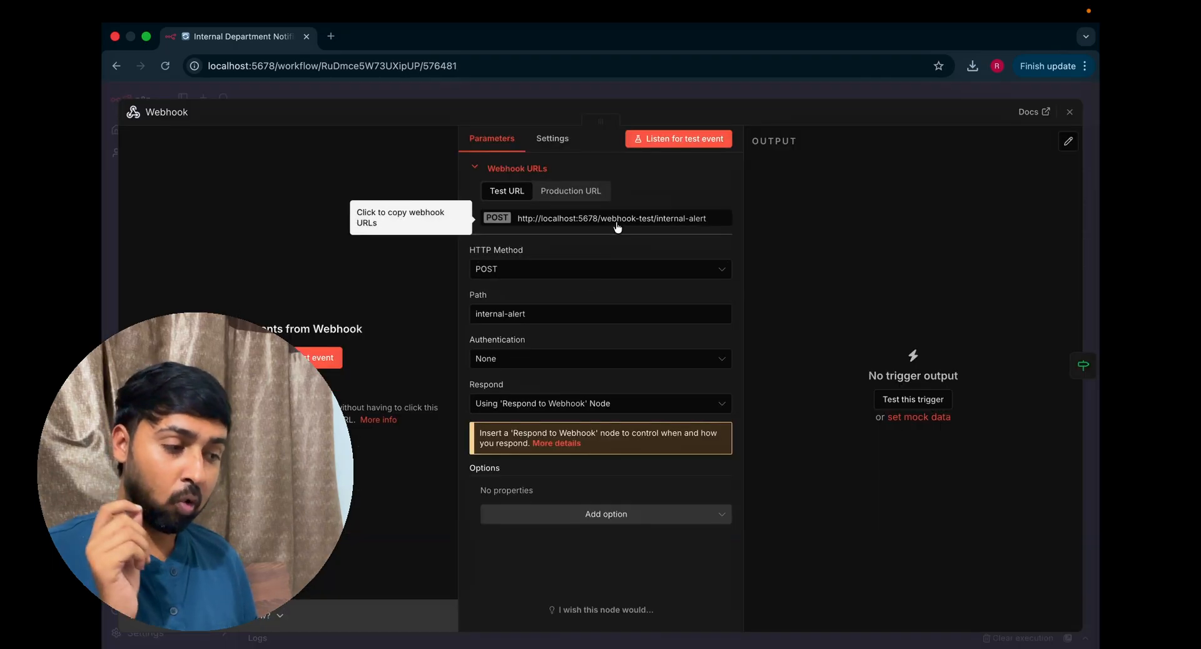
- Switch to the terminal and send the curl POST request to the internal-alert webhook with department HR
{"action": "key", "text": "ctrl+Left"}
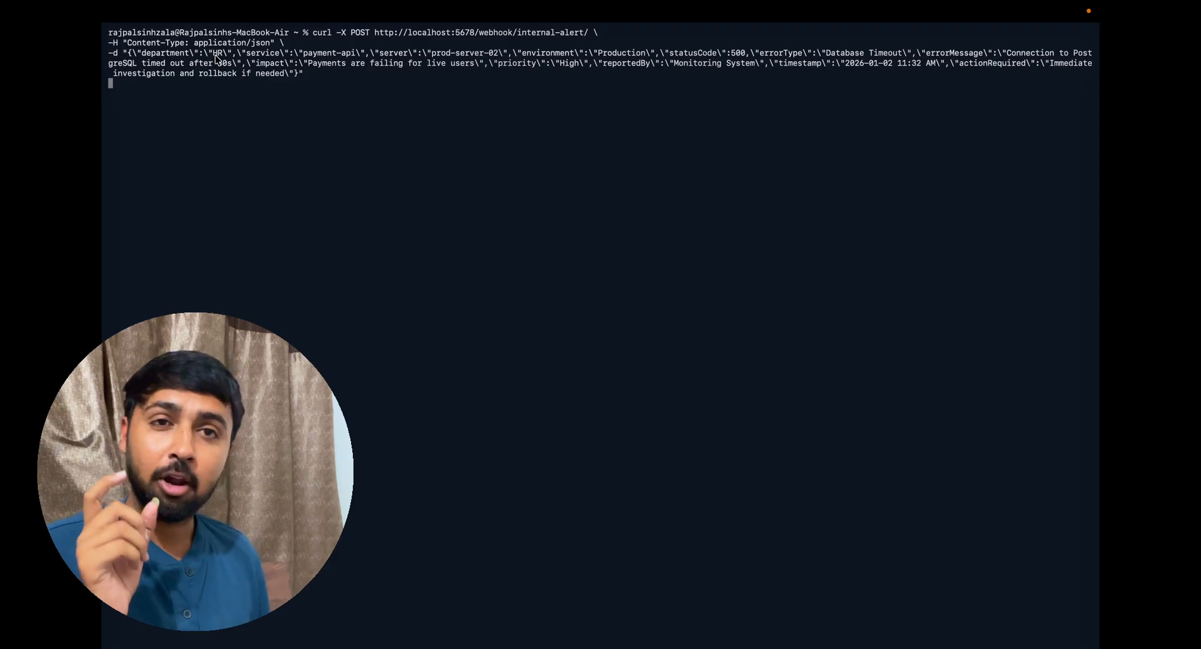
{"action": "key", "text": "Return"}
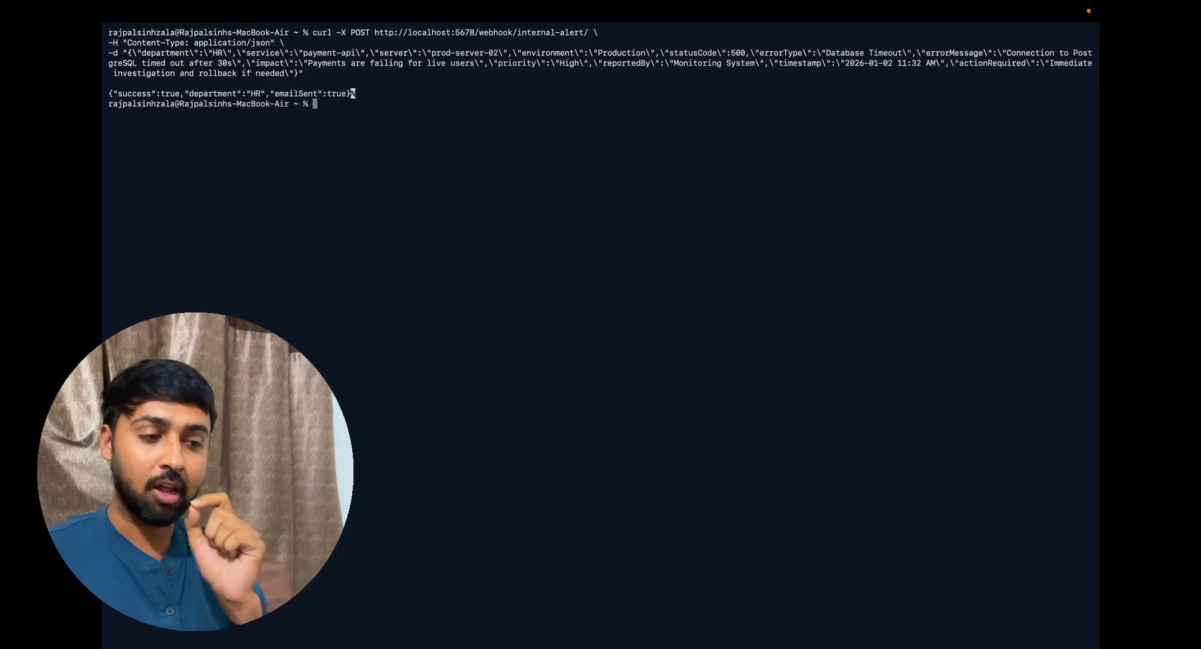
- Switch to Gmail, return to the inbox, and read the HR Notification email's employee details and required action
{"action": "key", "text": "ctrl+Up"}
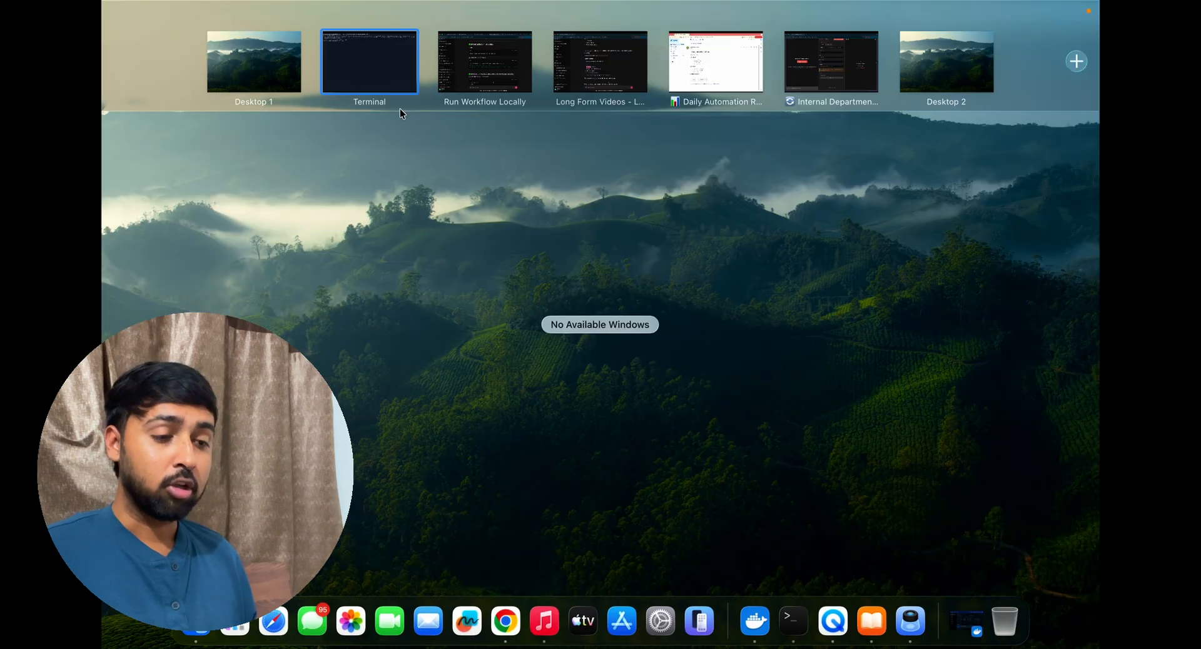
{"action": "left_click", "coordinate": [687, 70]}
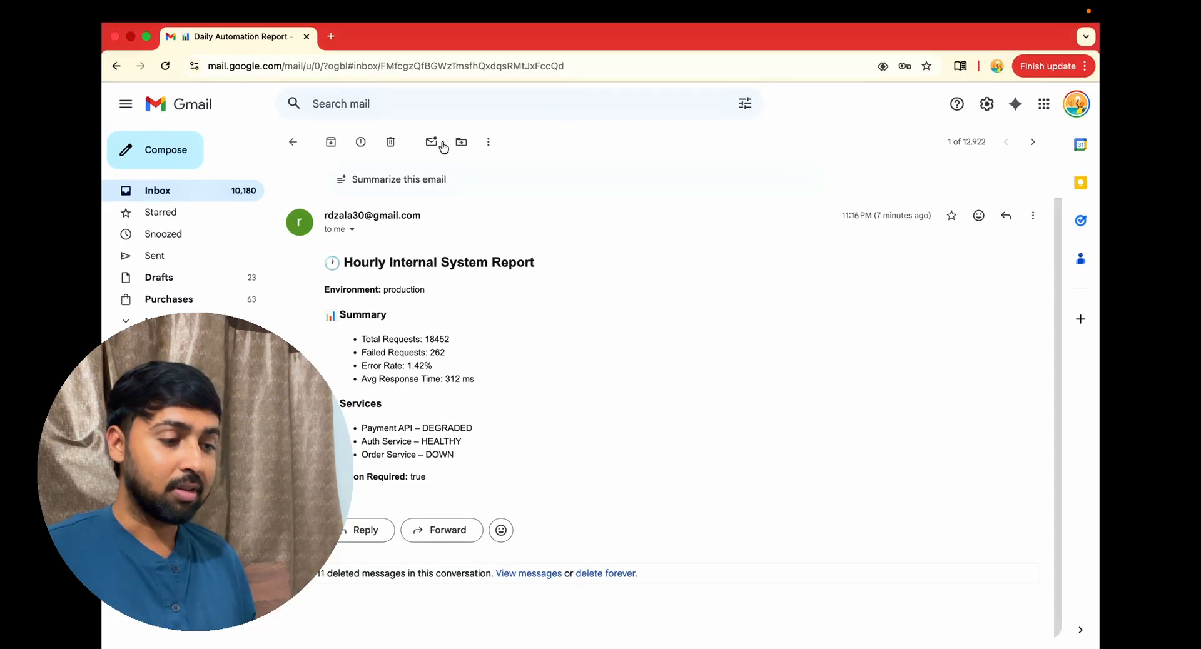
{"action": "left_click", "coordinate": [296, 143]}
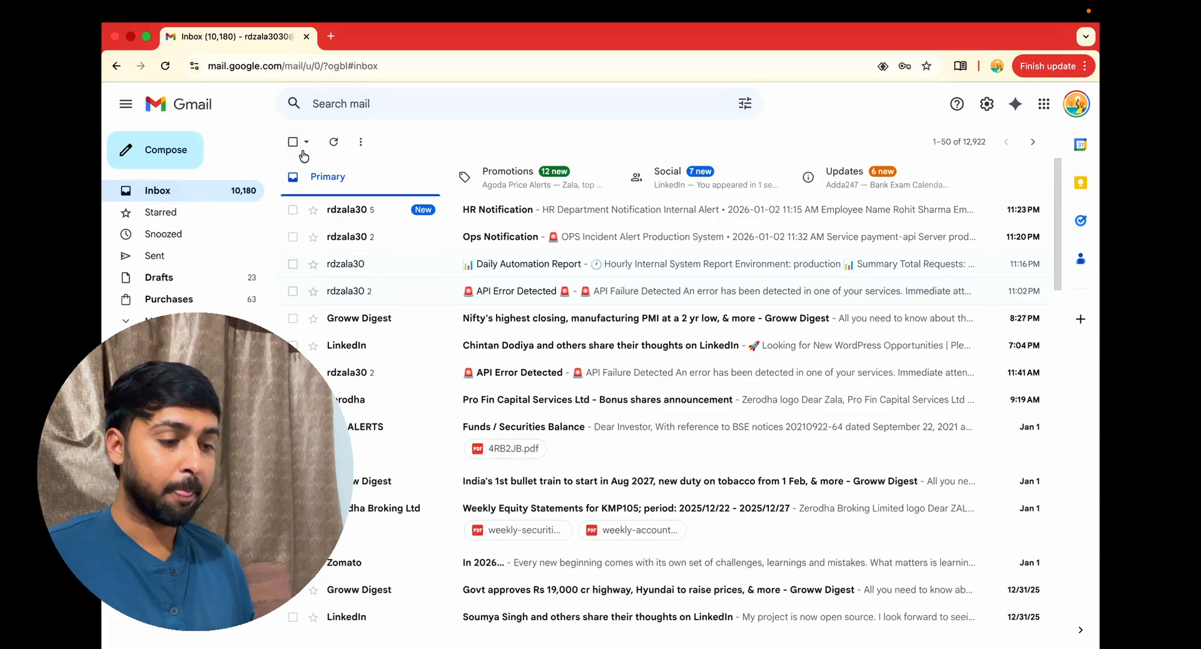
{"action": "left_click", "coordinate": [475, 220]}
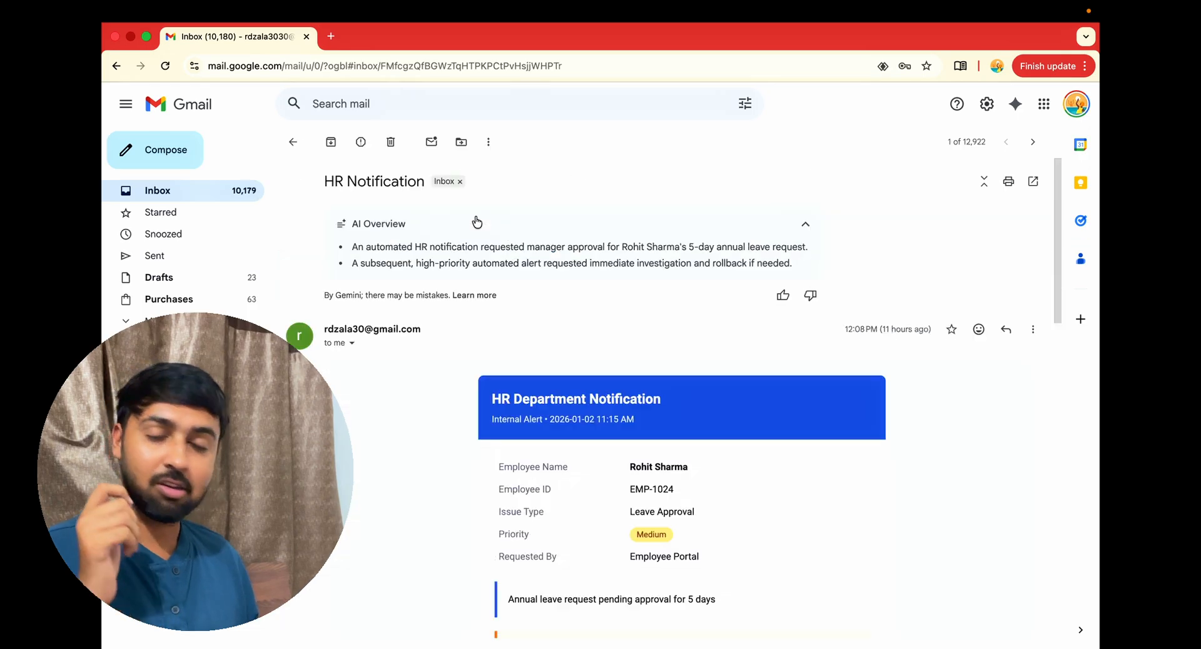
{"action": "scroll", "coordinate": [477, 419], "scroll_direction": "down", "scroll_amount": 5}
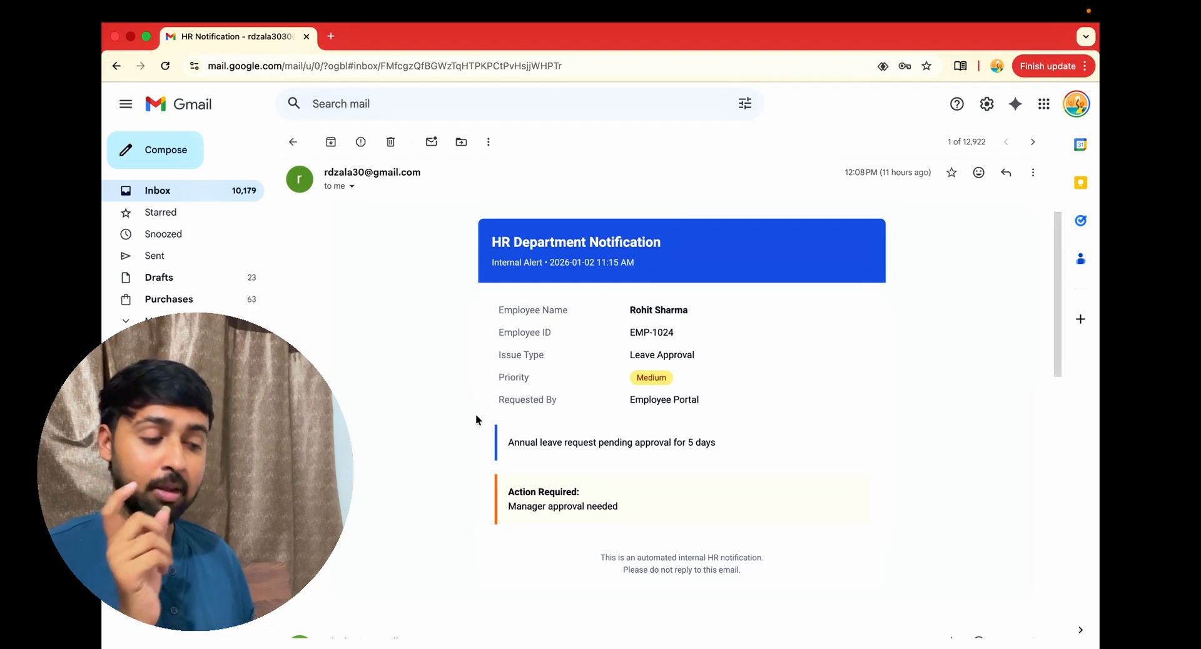
- In the terminal, change the department in the previous internal-alert curl request to OPS and send it
{"action": "key", "text": "ctrl+Up"}
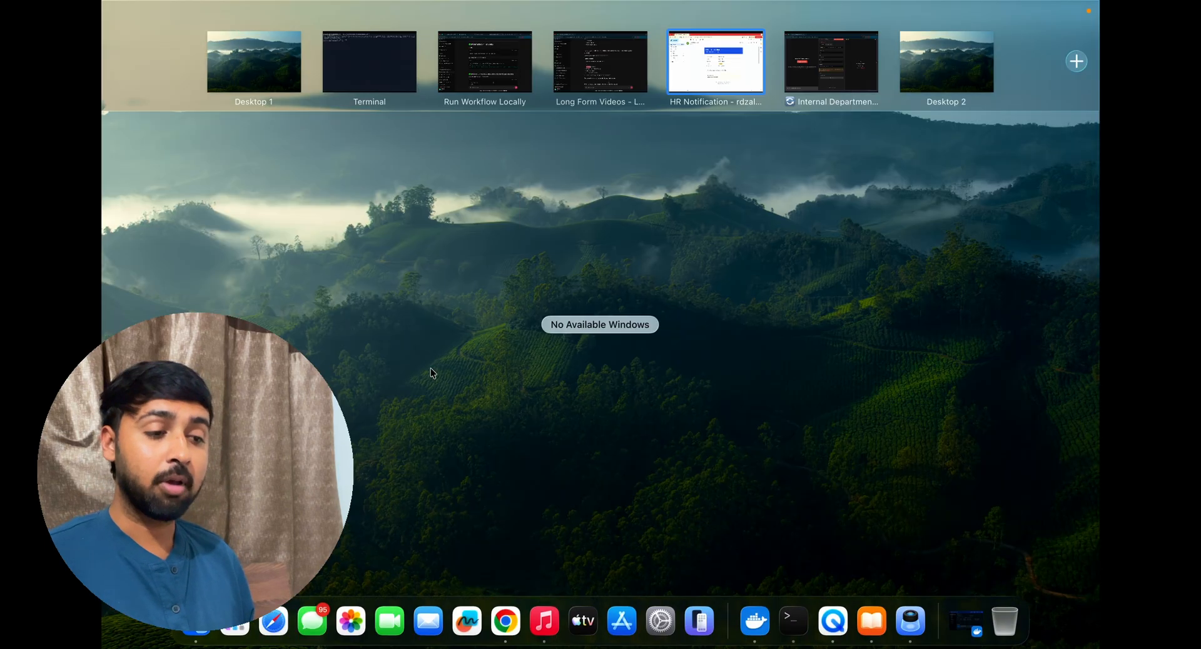
{"action": "left_click", "coordinate": [376, 54]}
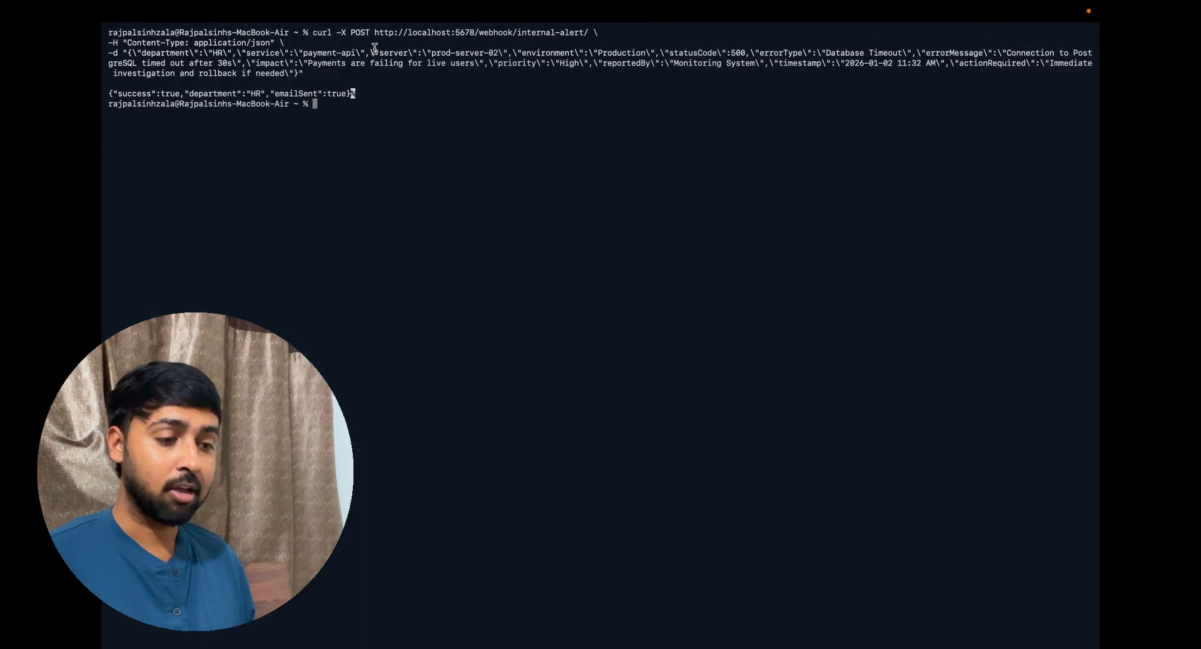
{"action": "key", "text": "Up"}
{"action": "key", "text": "Return"}
{"action": "key", "text": "Up"}
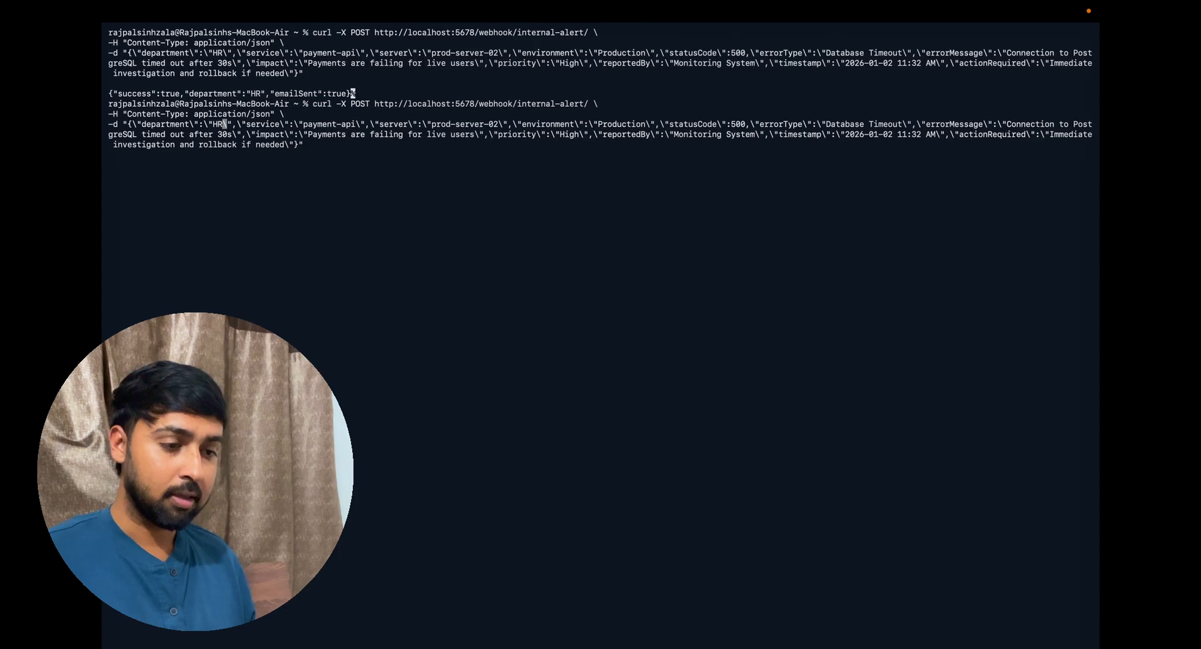
{"action": "key", "text": "BackSpace"}
{"action": "key", "text": "BackSpace"}
{"action": "type", "text": "ops"}
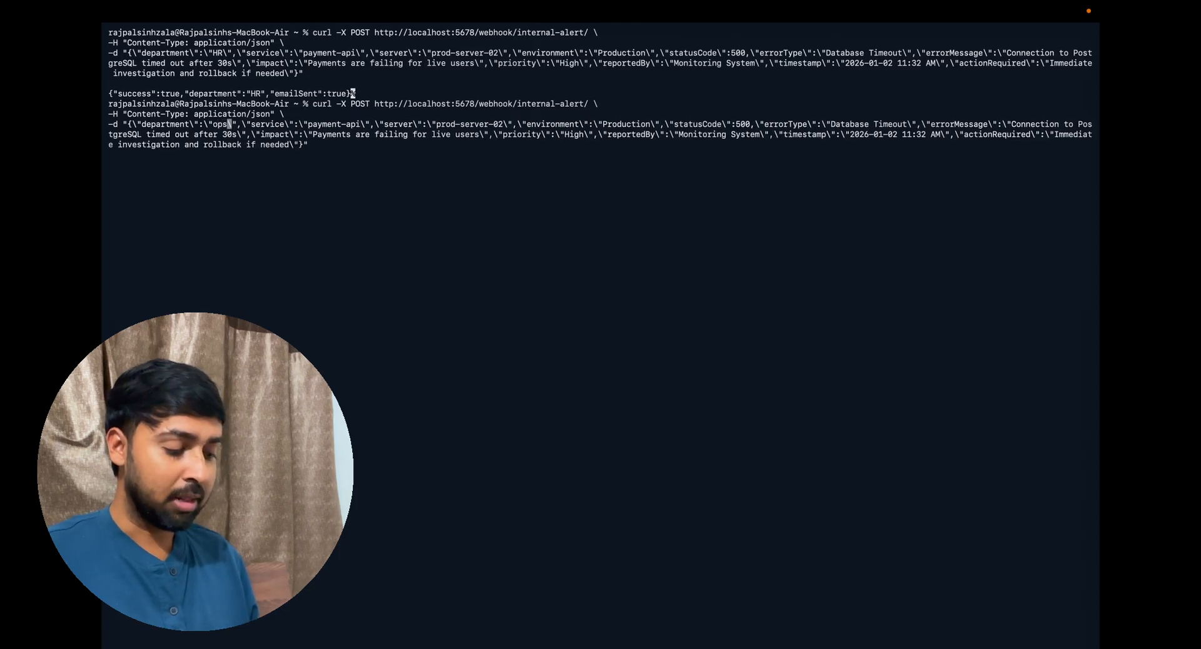
{"action": "key", "text": "BackSpace"}
{"action": "key", "text": "BackSpace"}
{"action": "key", "text": "BackSpace"}
{"action": "type", "text": "OPS"}
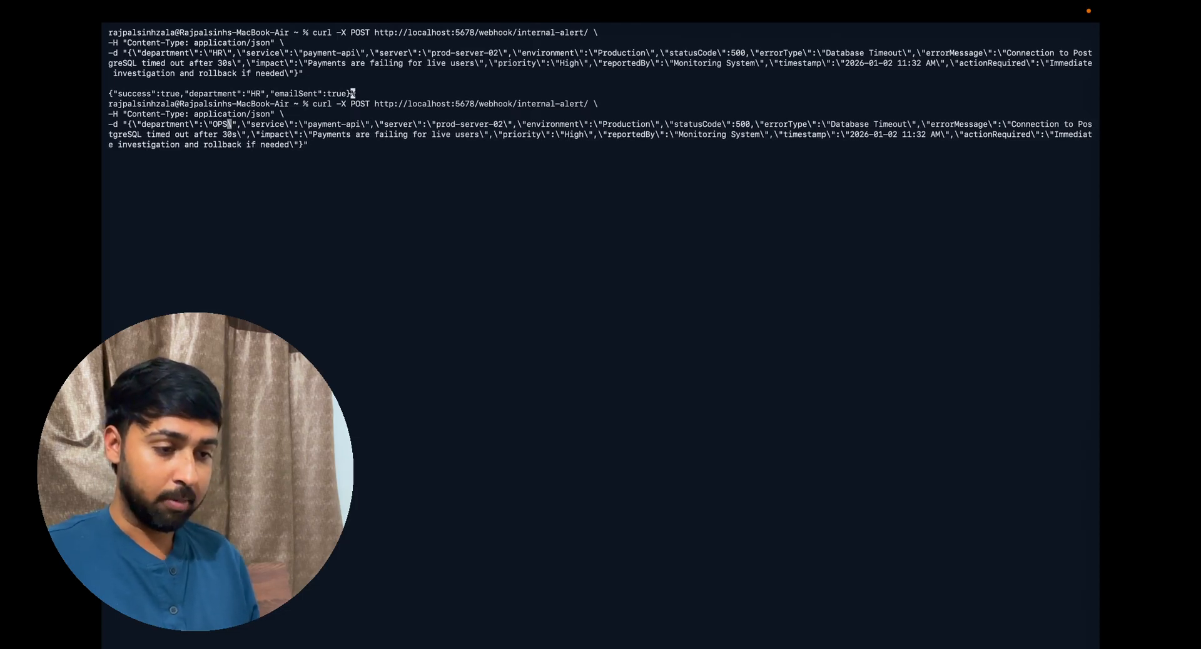
{"action": "key", "text": "Return"}
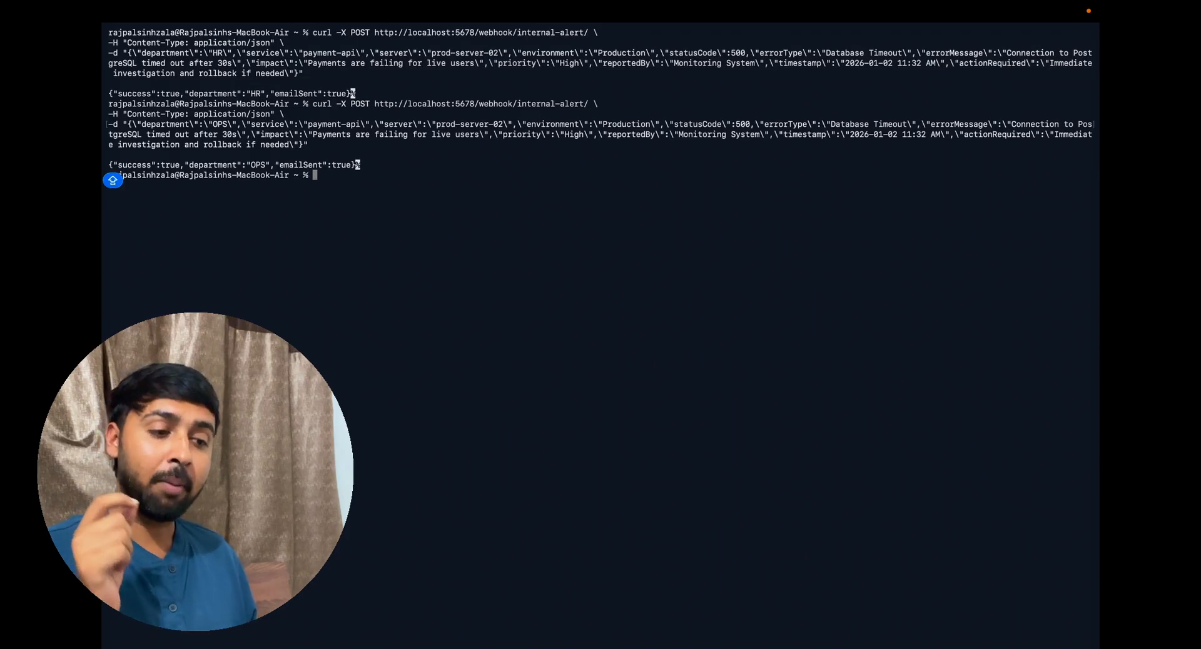
- Review the Ops Notification email's incident details in Gmail, then return to the Internal Department Notification workflow in n8n
{"action": "key", "text": "super+Tab"}
{"action": "left_click", "coordinate": [456, 224]}
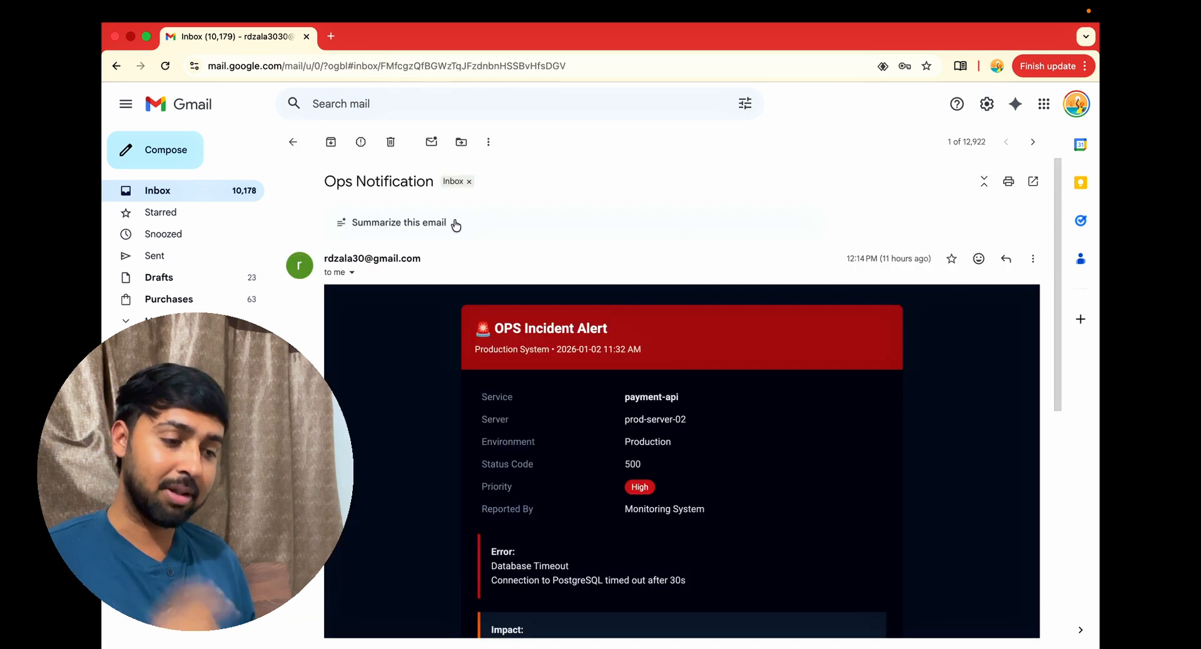
{"action": "scroll", "coordinate": [576, 375], "scroll_direction": "down", "scroll_amount": 1}
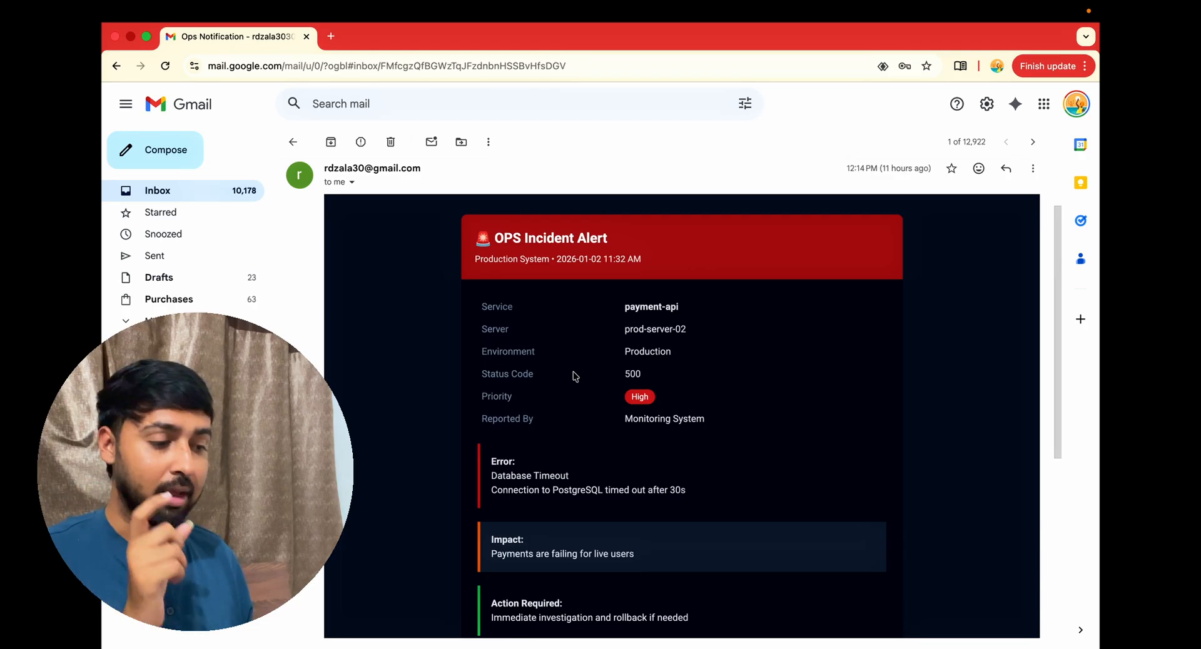
{"action": "key", "text": "ctrl+Up"}
{"action": "left_click", "coordinate": [716, 62]}
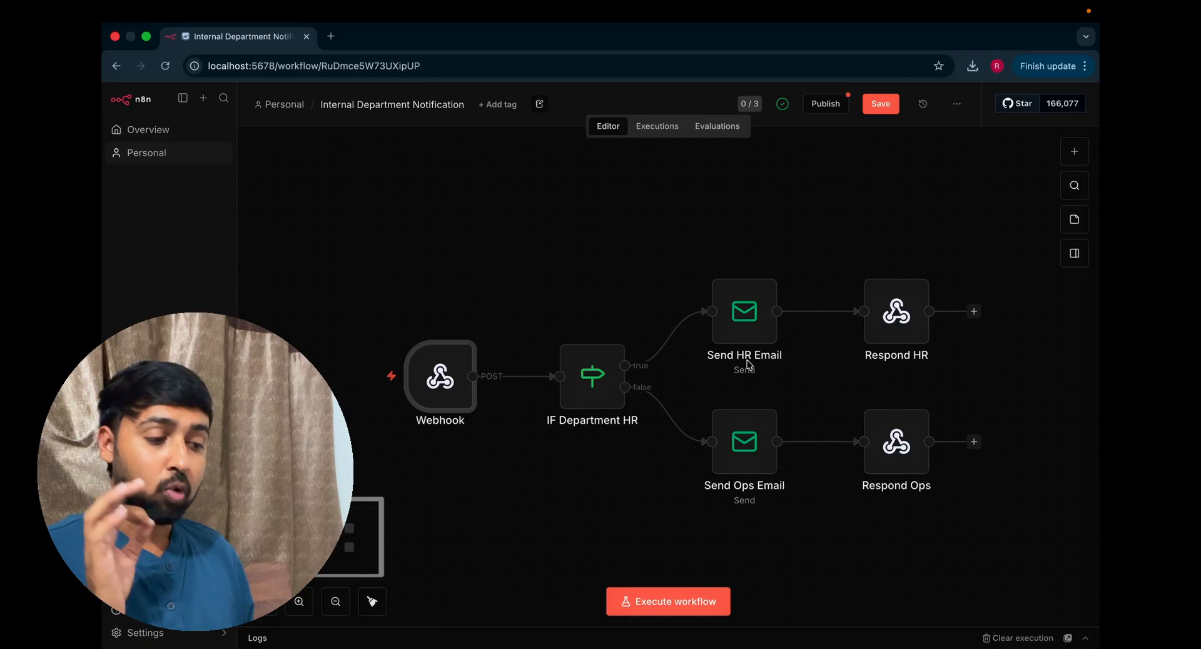